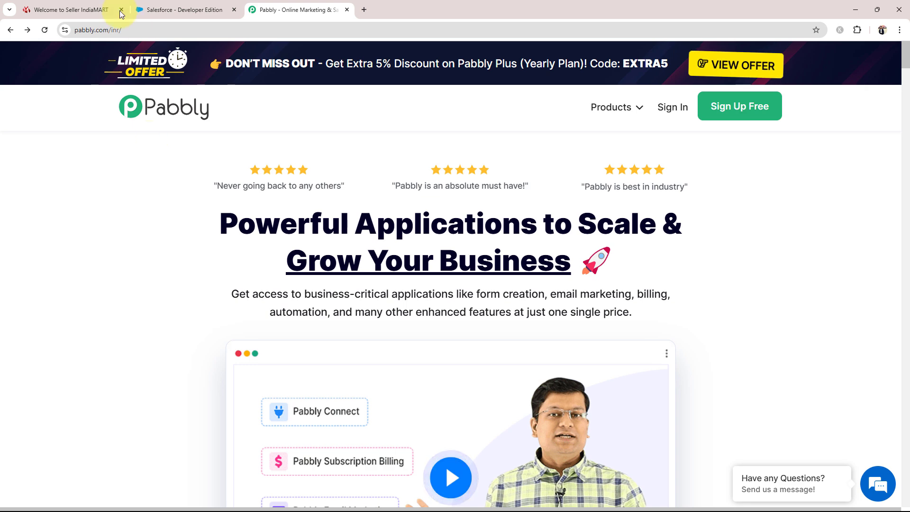
- Sign in to the Pabbly account and access the Pabbly Connect application
mouse_move(112, 45)
left_click(615, 126)
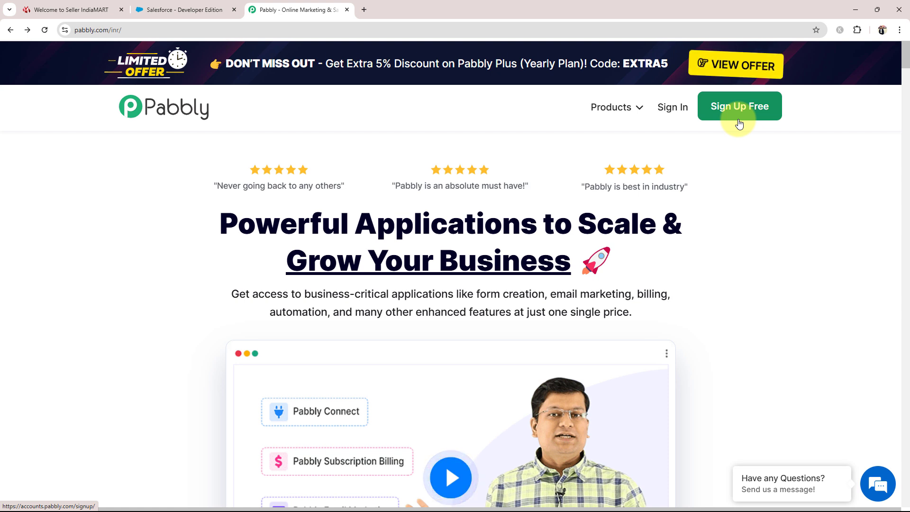
left_click(668, 118)
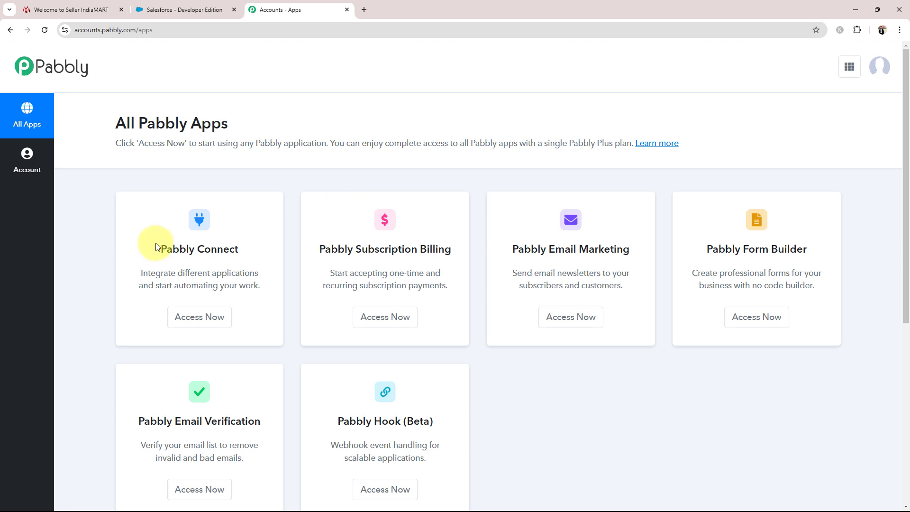
left_click_drag(158, 246, 239, 249)
left_click(168, 322)
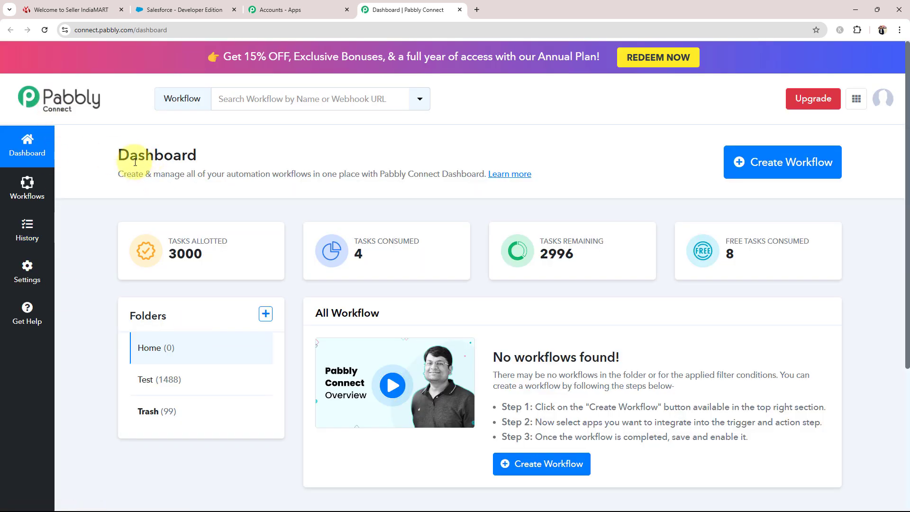
left_click_drag(120, 154, 202, 154)
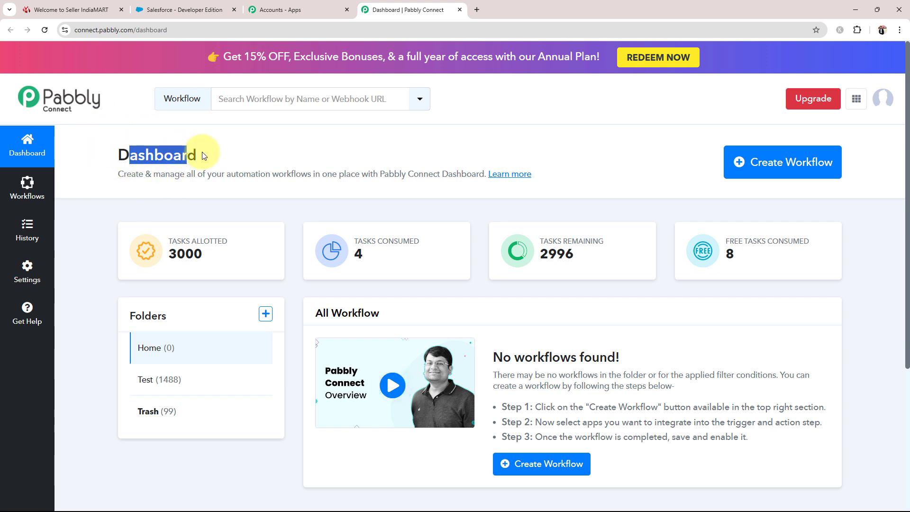
left_click(208, 154)
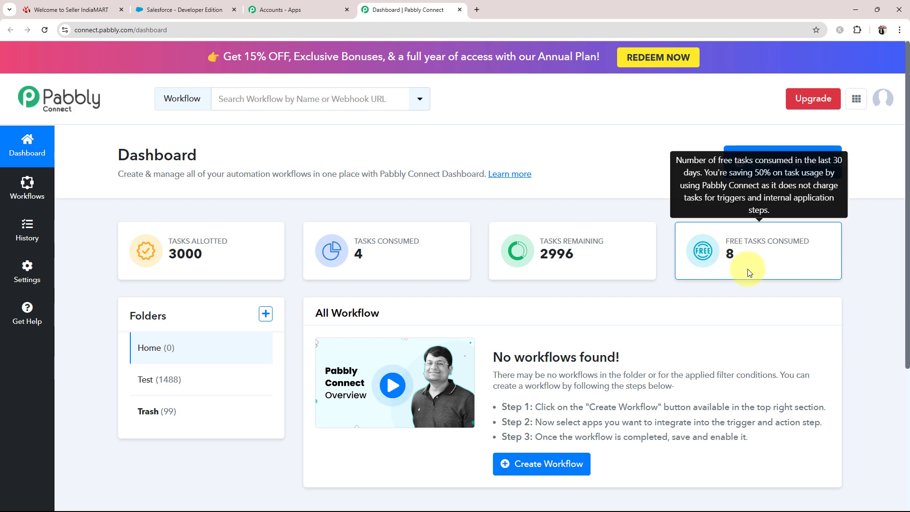
mouse_move(731, 259)
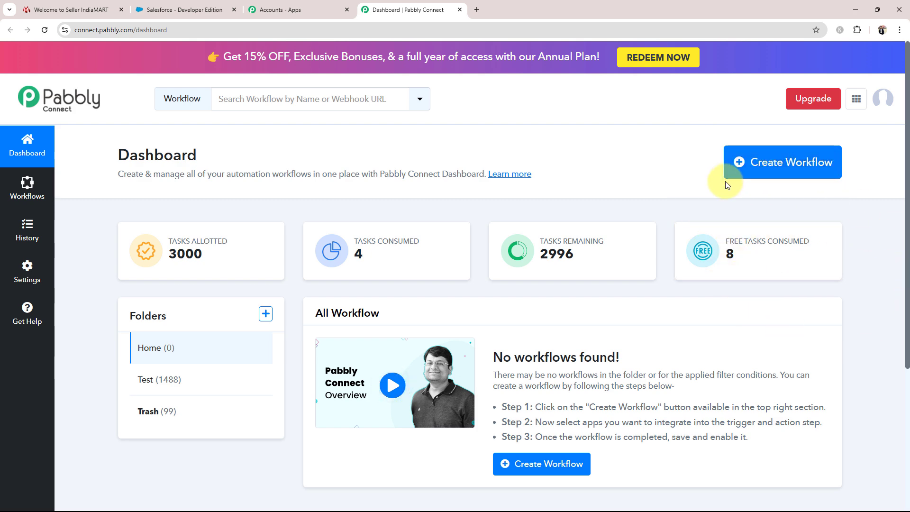
- Create a workflow named "Add IndiaMART Leads to Salesforce for Manufacturing Facilities and Industrial Plants" in the Home folder
left_click(835, 171)
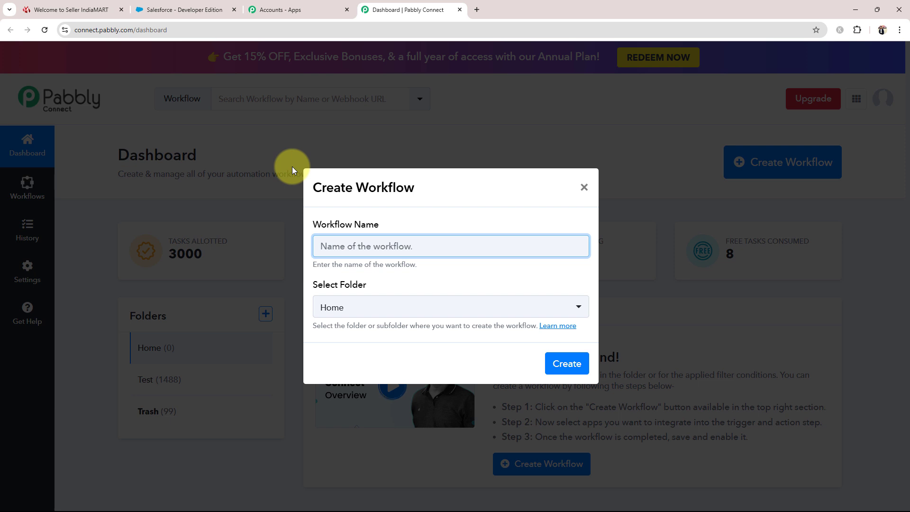
type("Add IndiaMART Leads to Salesforce for Manufacturing Facilities and Industrial Plants")
left_click(371, 279)
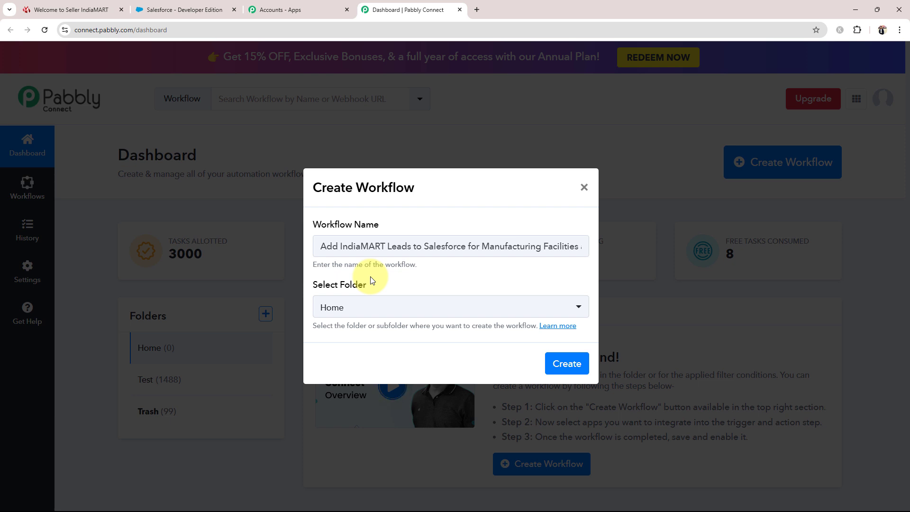
left_click(343, 314)
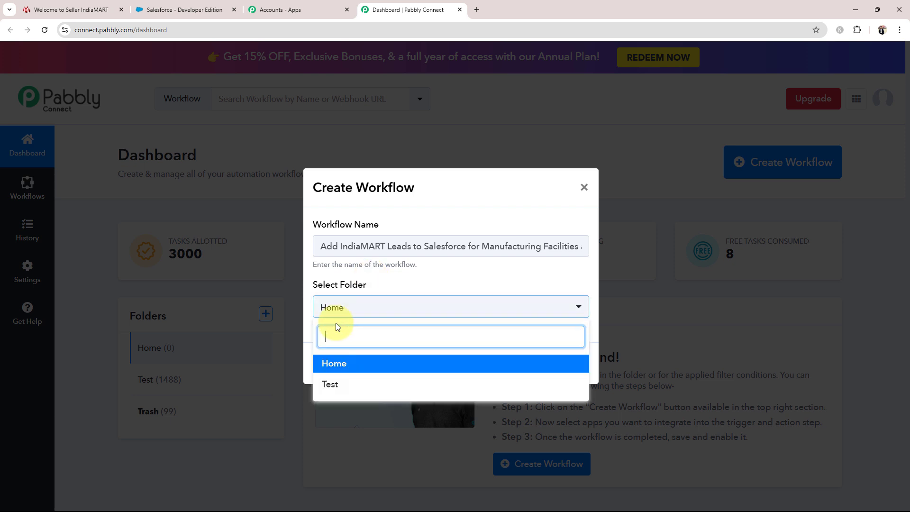
left_click(337, 364)
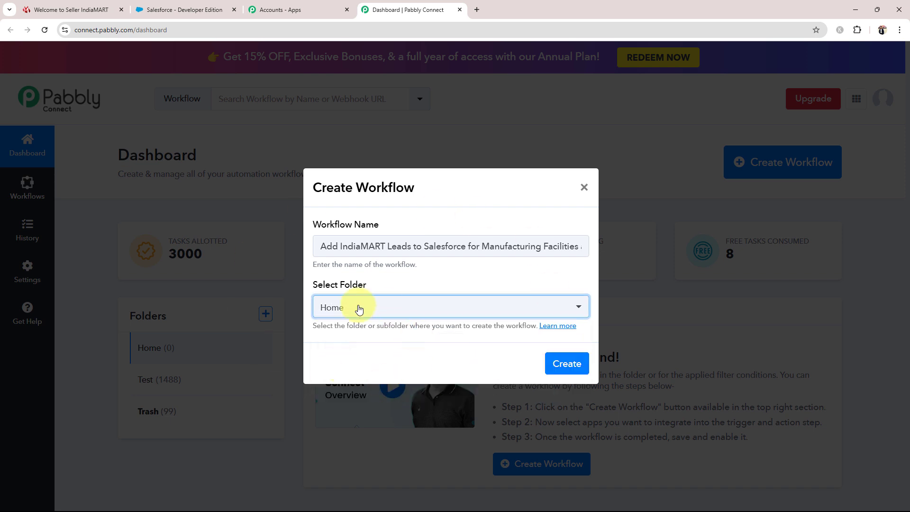
left_click(566, 363)
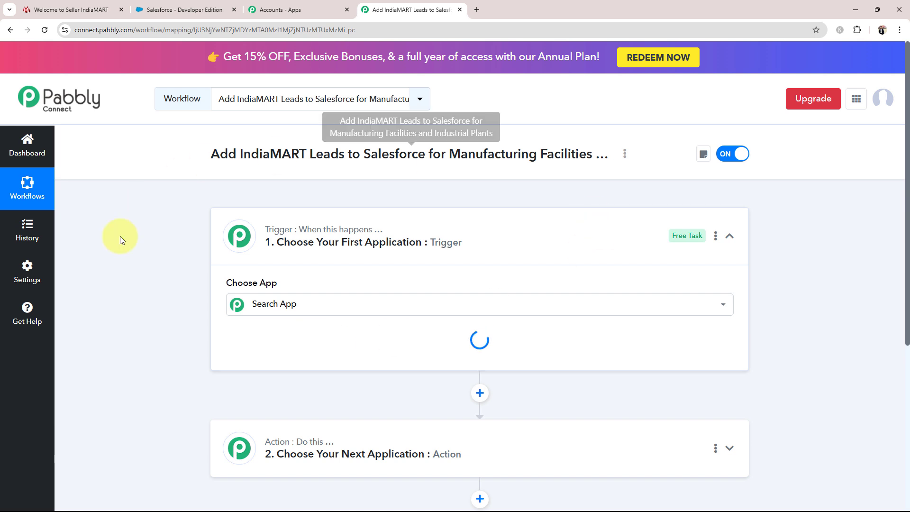
- Set the workflow's trigger application to IndiaMART with the New Leads trigger event
left_click(354, 232)
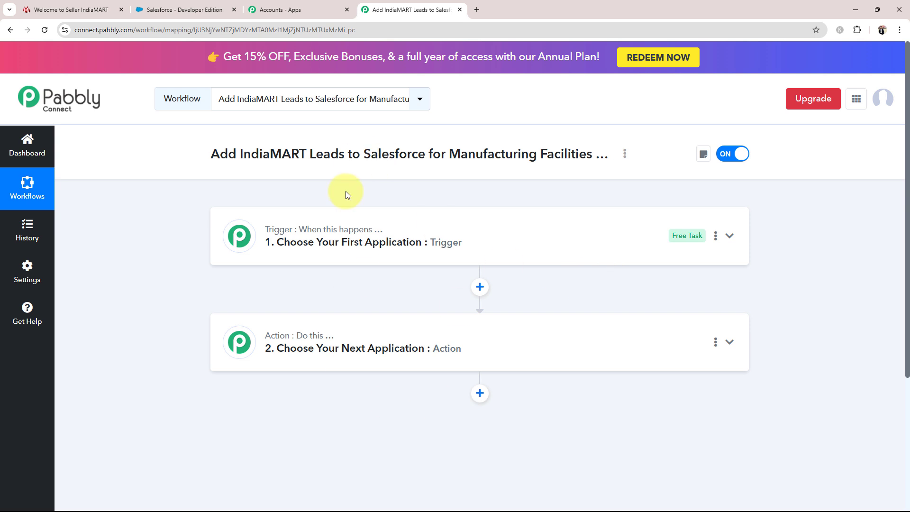
left_click(274, 238)
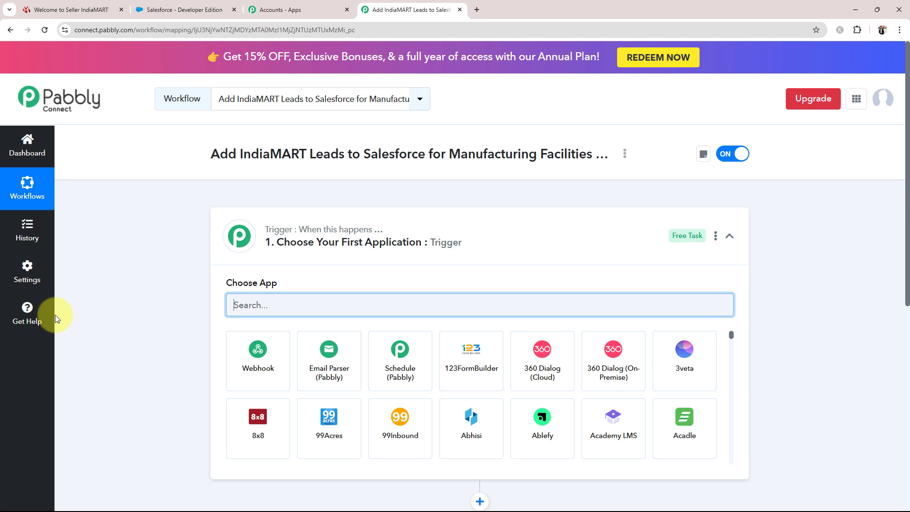
type("India")
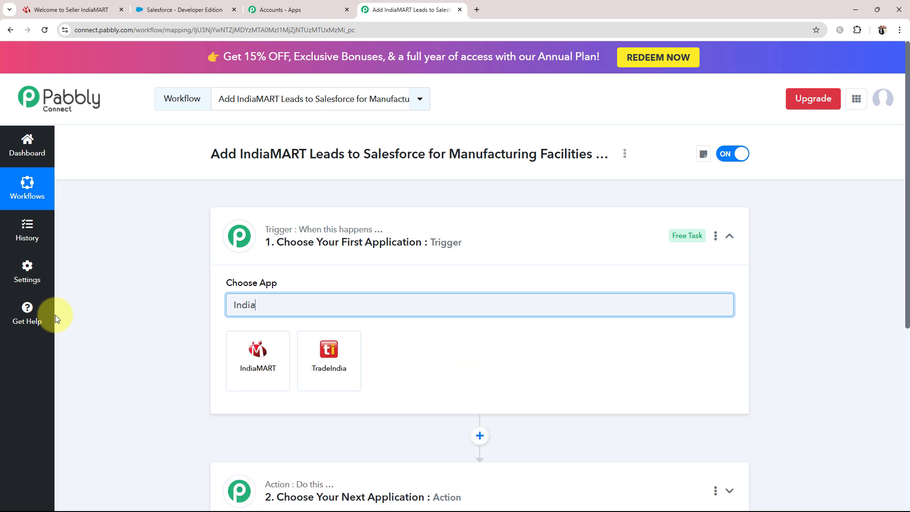
type("MART")
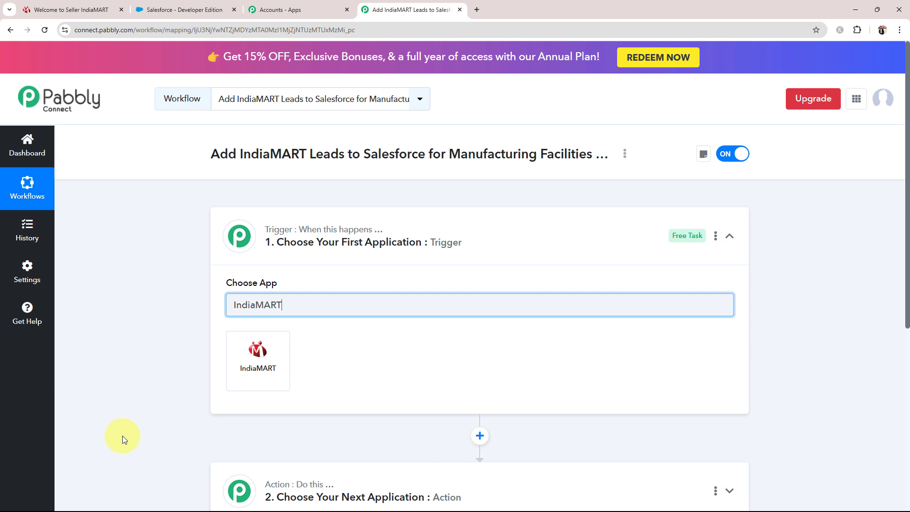
left_click(258, 357)
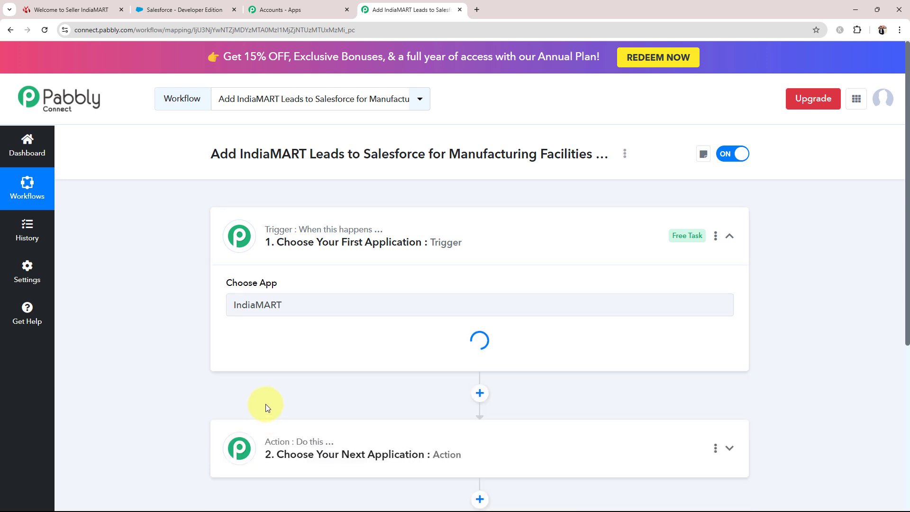
left_click(299, 358)
left_click(261, 430)
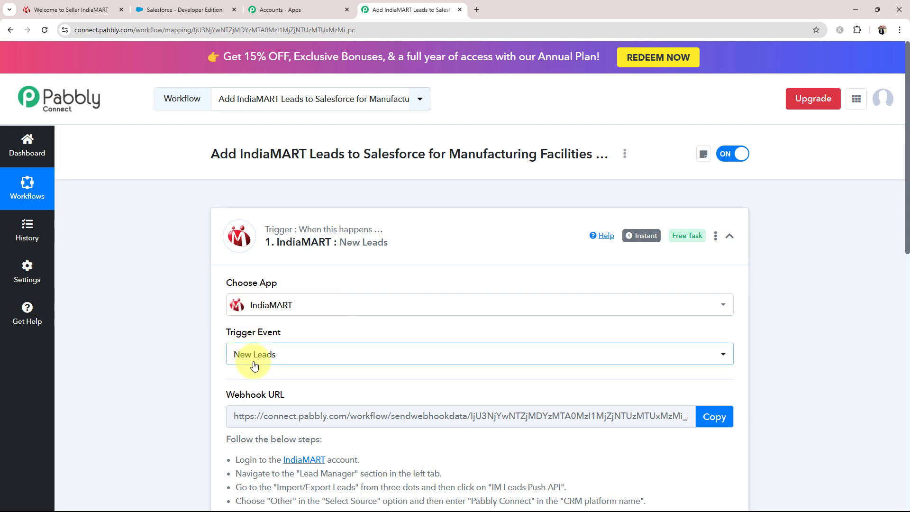
left_click(402, 238)
- Set the workflow's action application to Salesforce with the Create Record action event
left_click(280, 348)
scroll(261, 342, "down", 3)
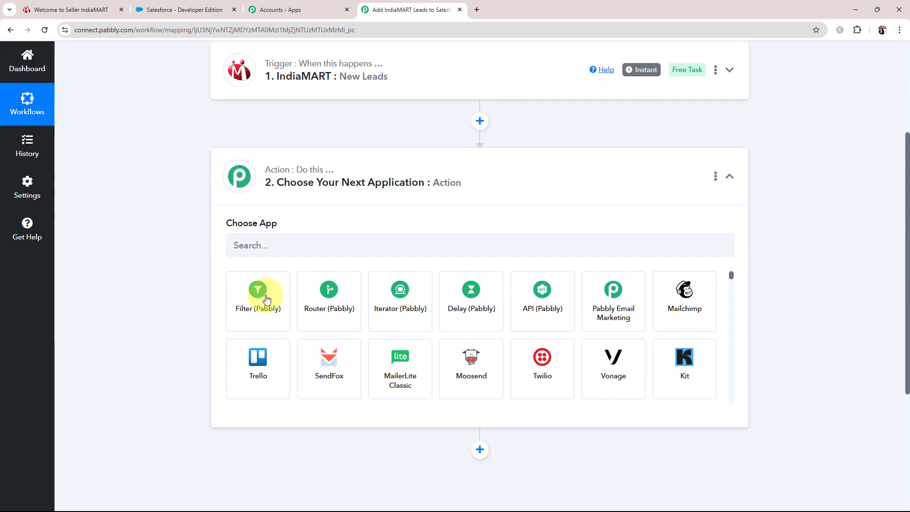
left_click(257, 247)
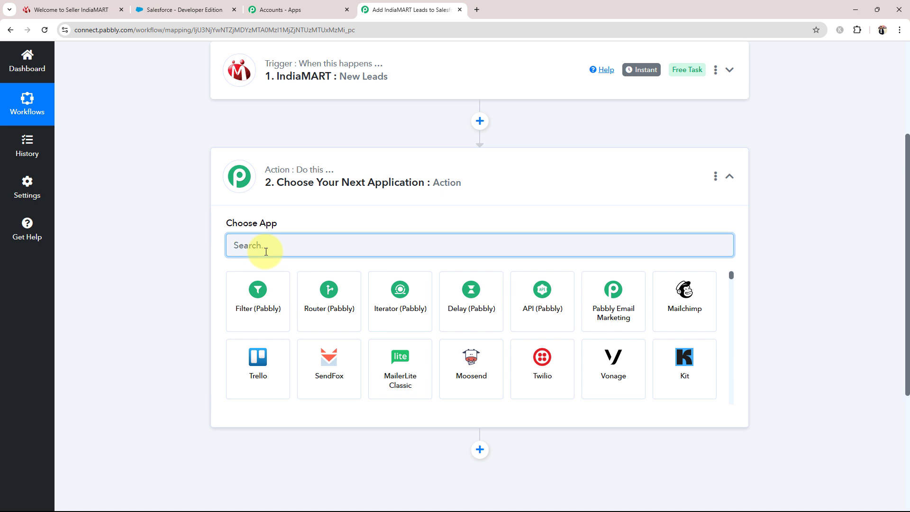
type("Sa")
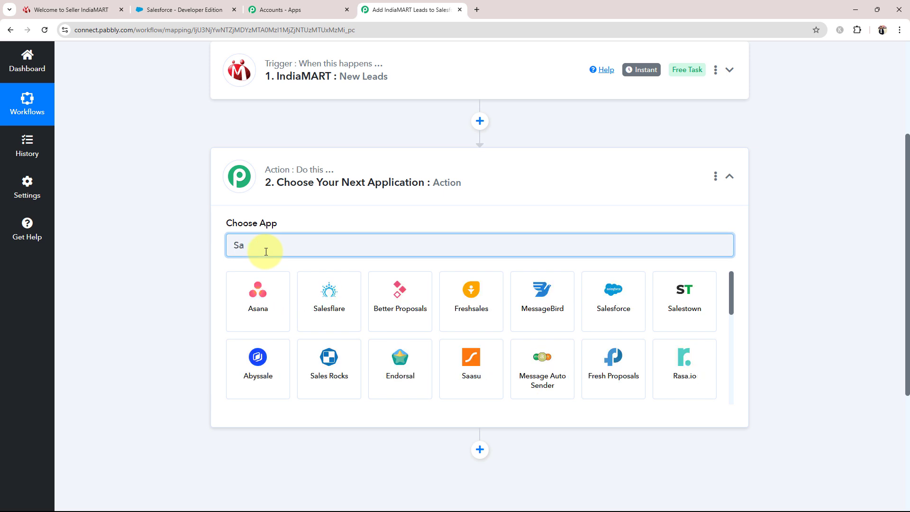
type("lesforce")
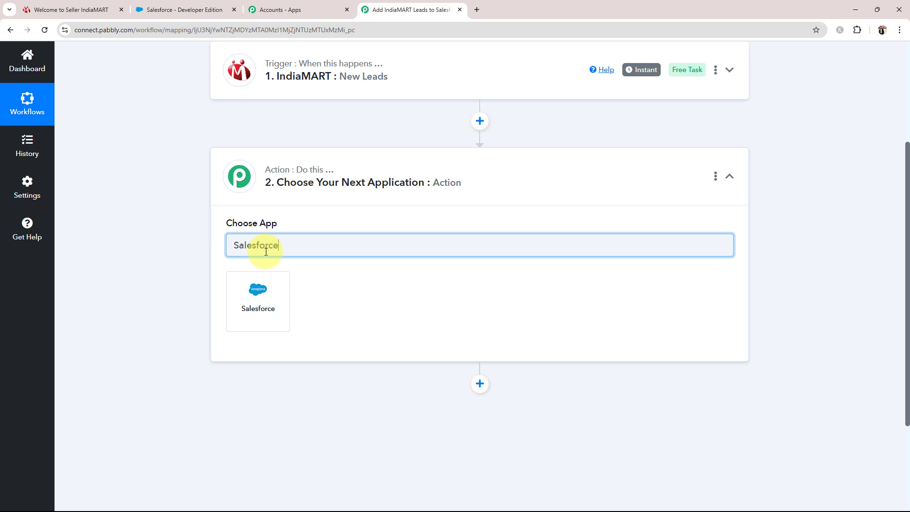
left_click(255, 306)
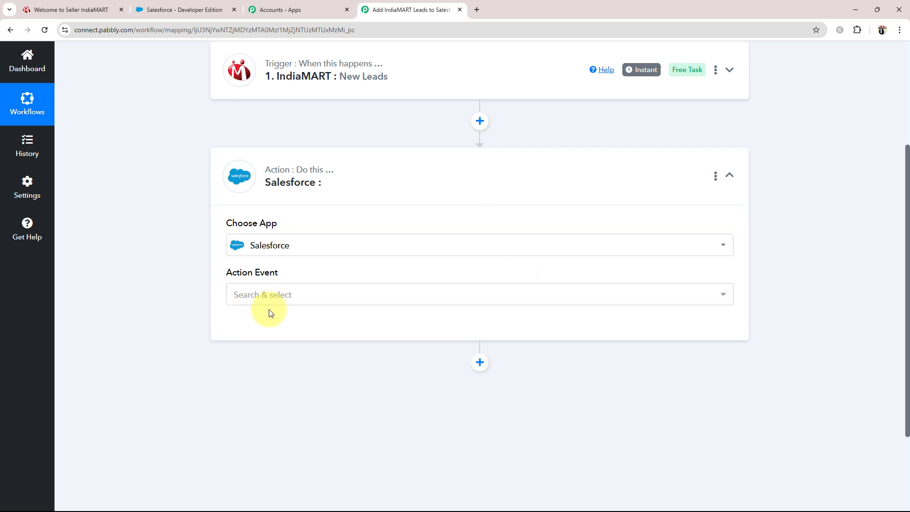
left_click(262, 295)
left_click(253, 126)
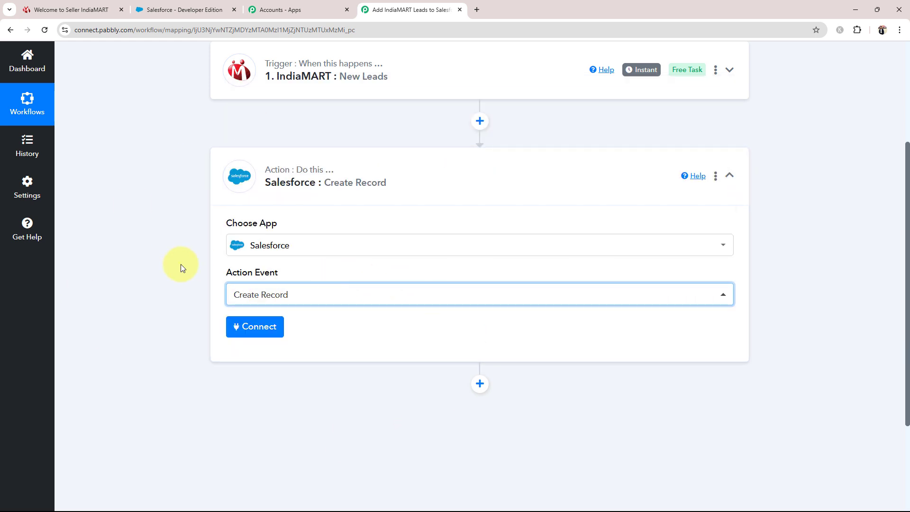
left_click(335, 169)
- Expand the IndiaMART trigger step and copy its webhook URL
scroll(254, 402, "up", 4)
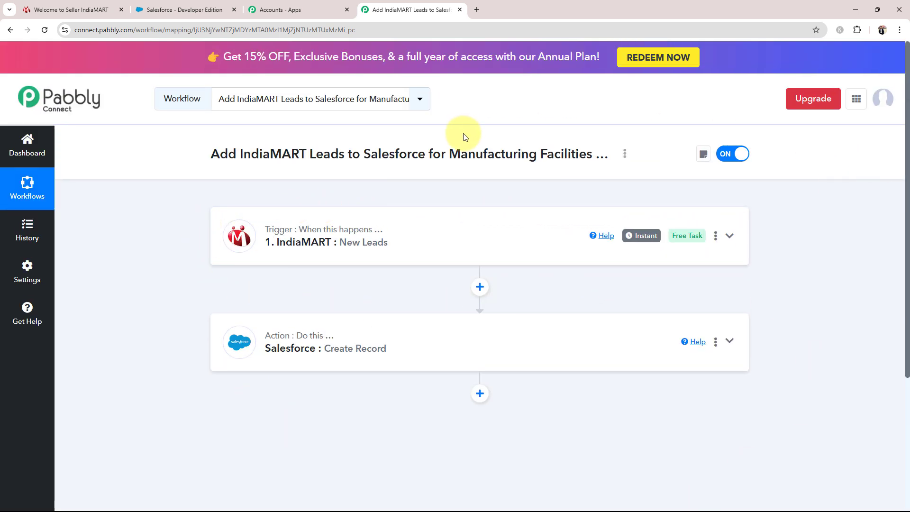
left_click(375, 247)
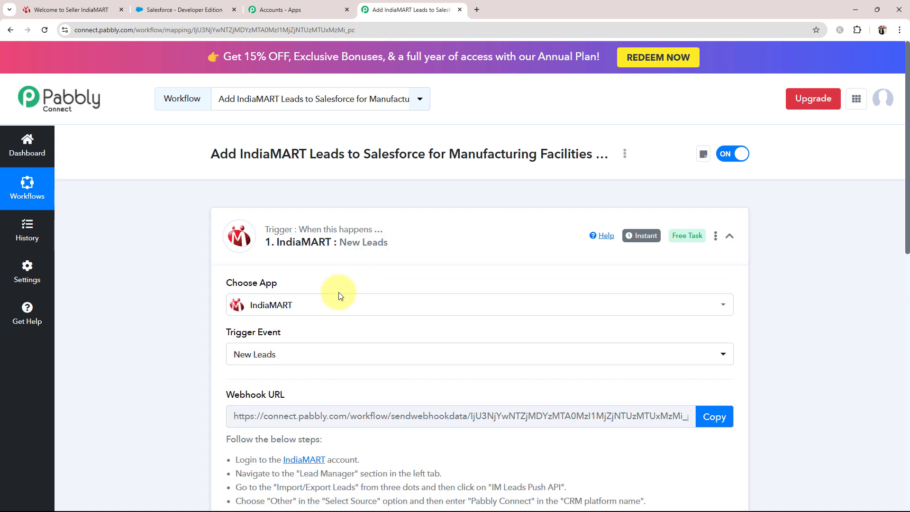
scroll(338, 296, "down", 1)
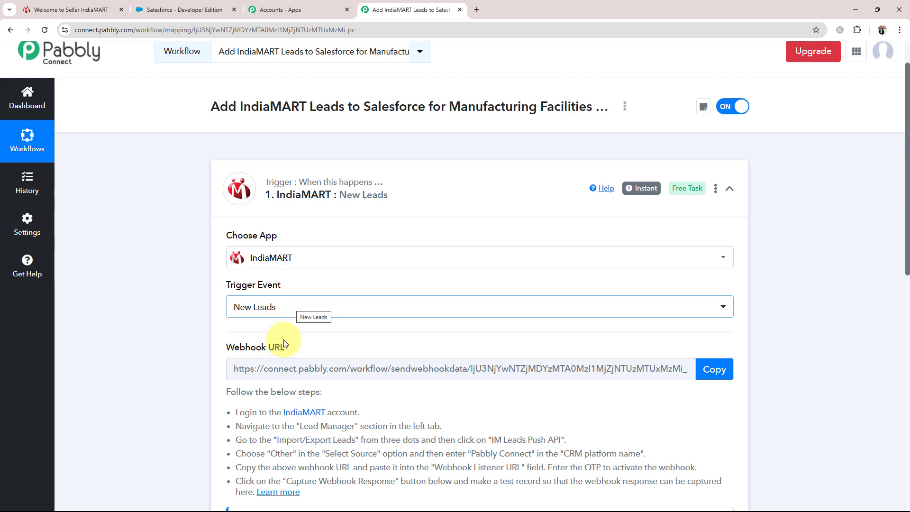
left_click_drag(225, 351, 289, 341)
left_click(196, 344)
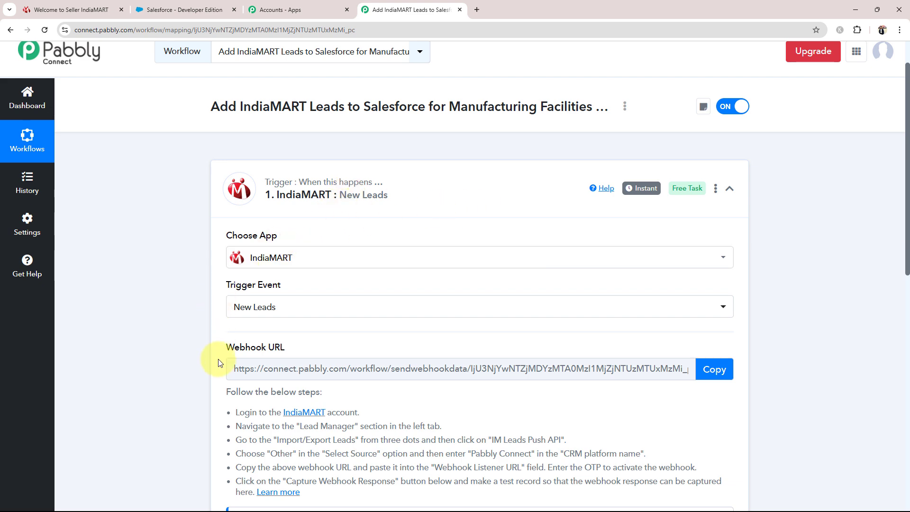
scroll(227, 379, "down", 3)
scroll(203, 299, "up", 2)
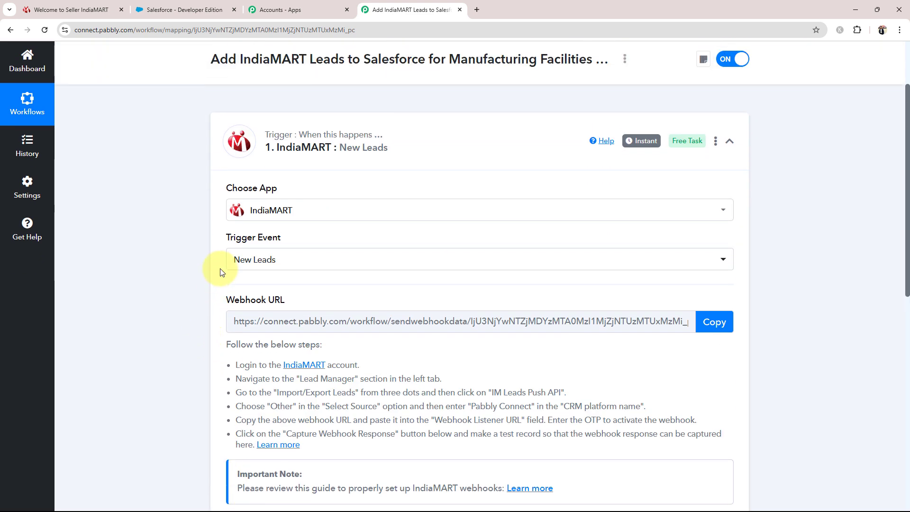
left_click_drag(222, 302, 290, 299)
left_click(158, 349)
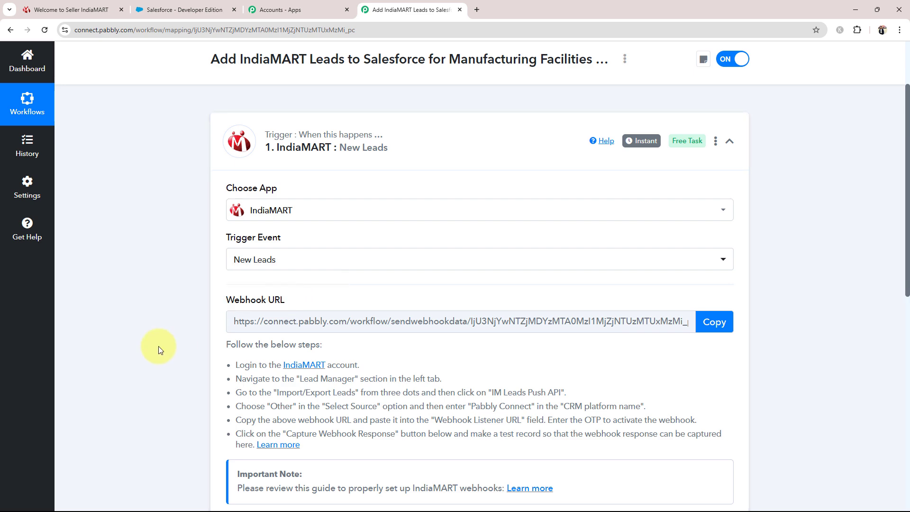
left_click(713, 322)
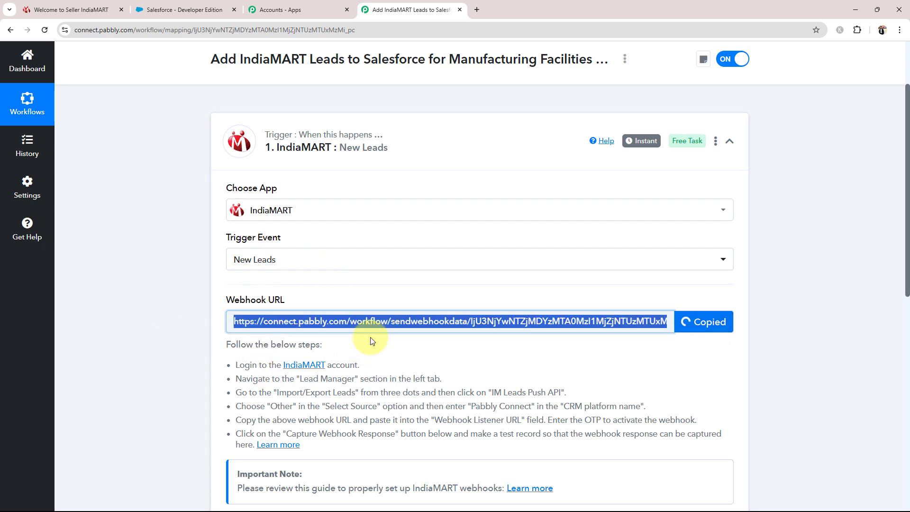
- Review the webhook setup instructions and switch to the IndiaMART seller account to open its Lead Manager
scroll(160, 336, "down", 2)
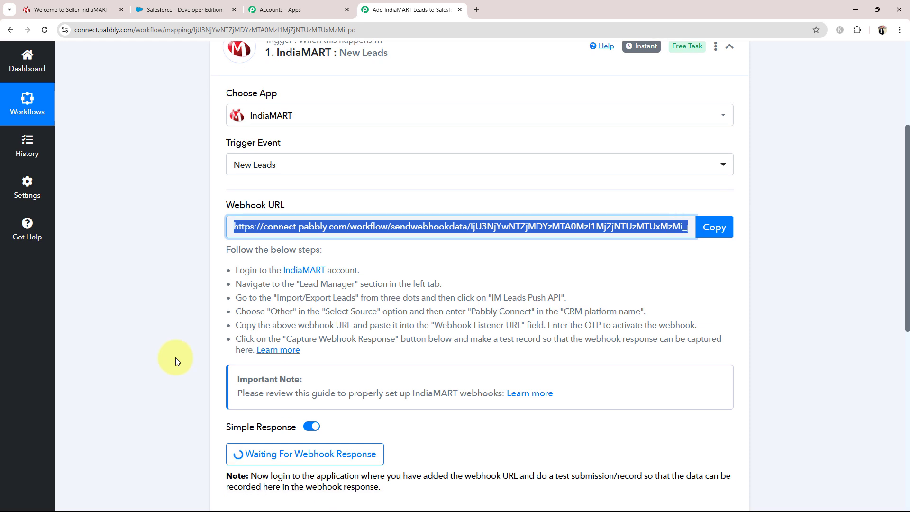
left_click_drag(245, 270, 454, 338)
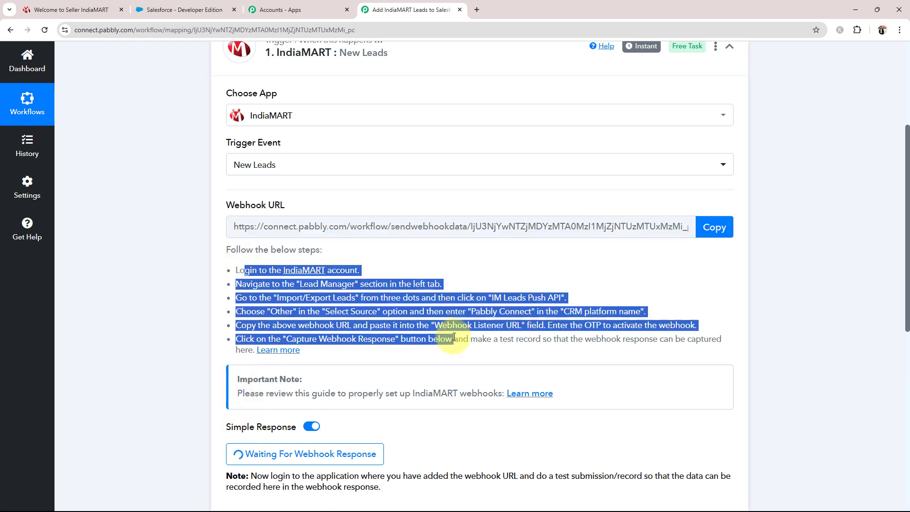
left_click(167, 336)
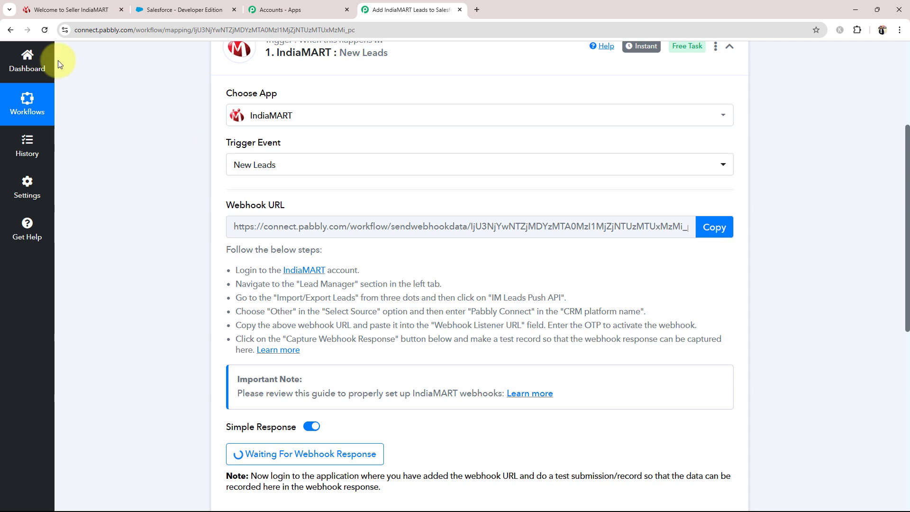
left_click(71, 10)
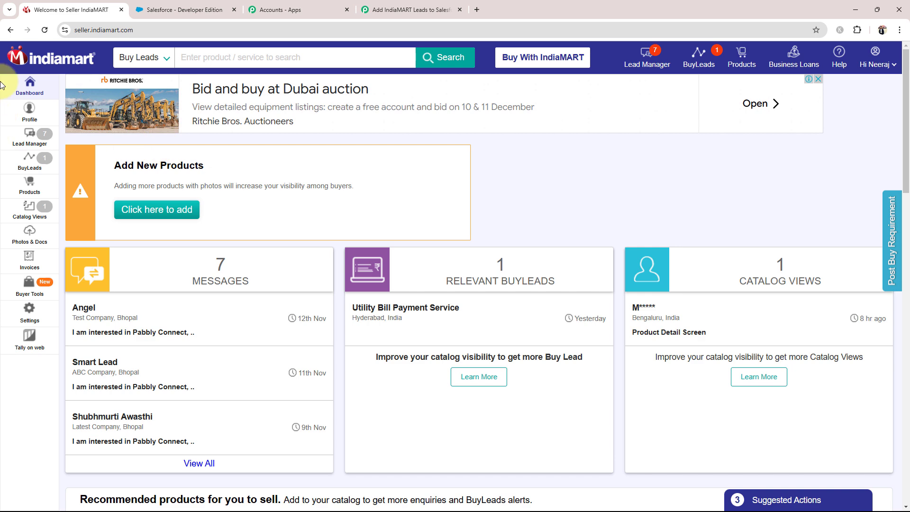
left_click(29, 146)
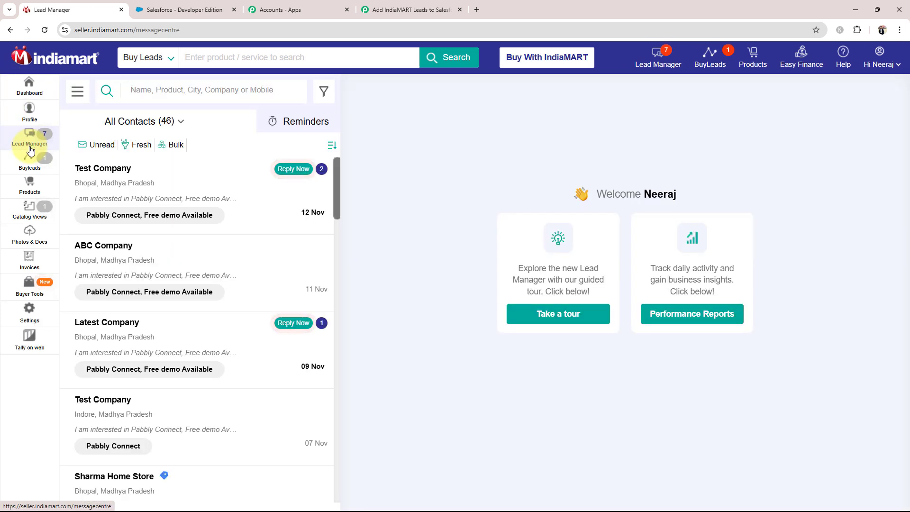
- Open the Push API integration from the Lead Manager's lead import/export options and set its source to Other
left_click(77, 92)
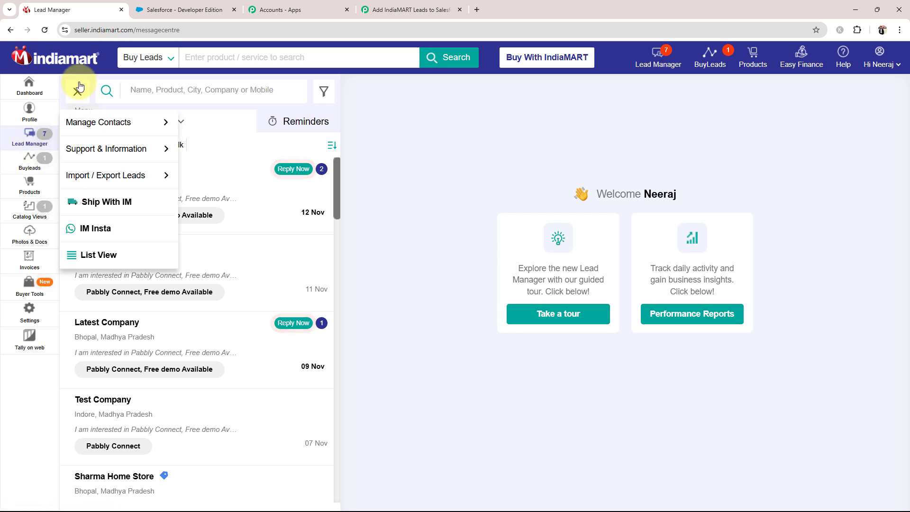
mouse_move(89, 175)
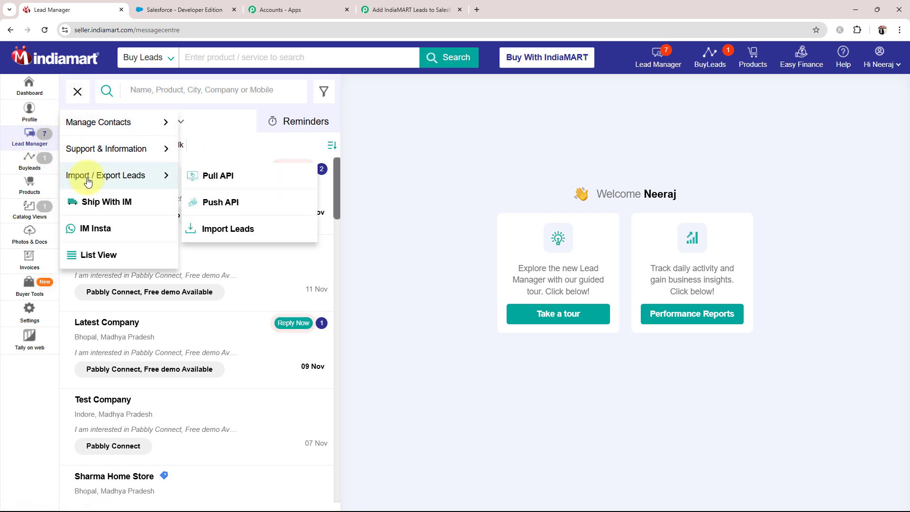
left_click(219, 203)
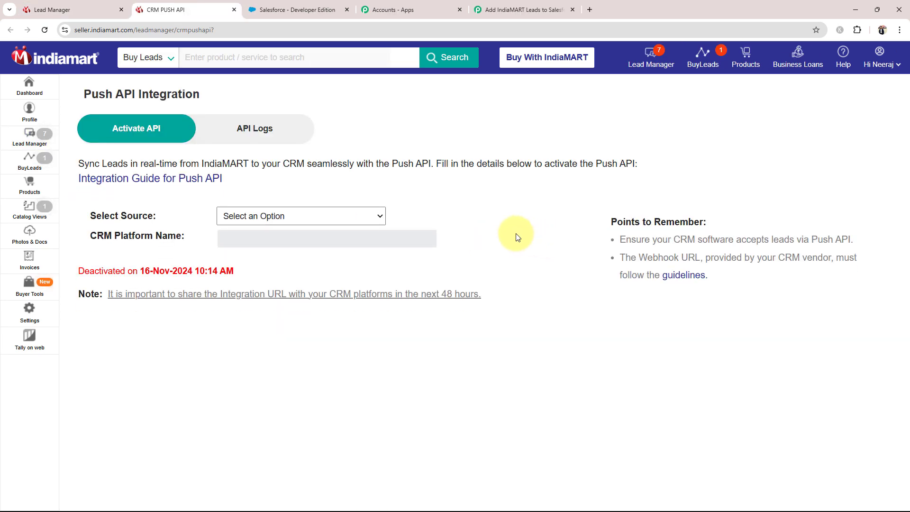
left_click(245, 216)
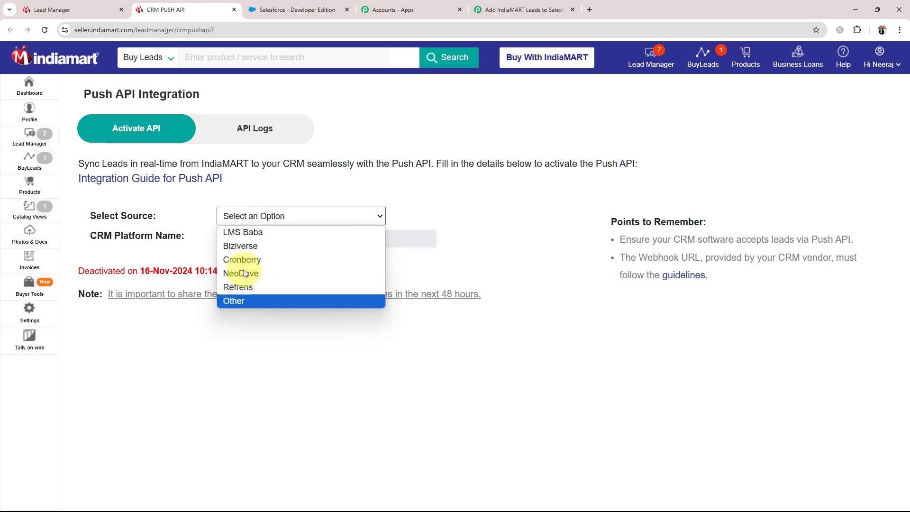
left_click(240, 301)
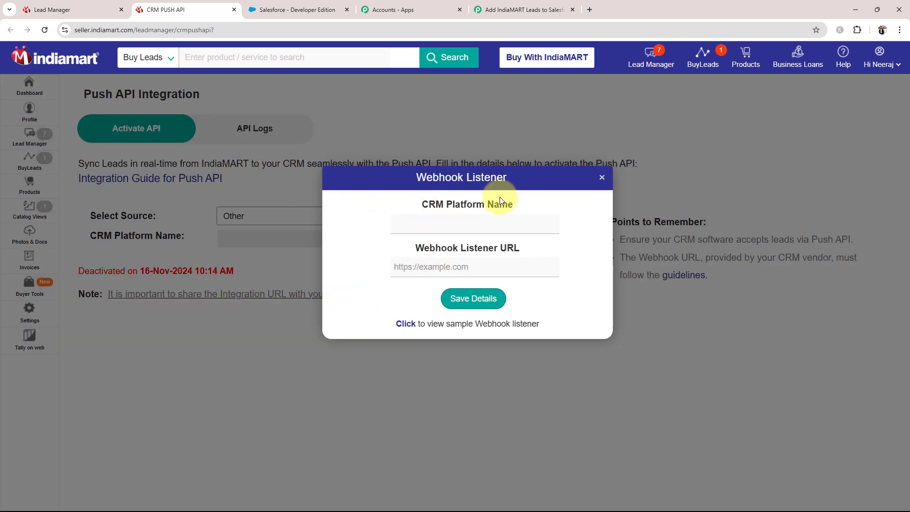
- Set the webhook listener's CRM platform name to Pabbly Connect
left_click_drag(422, 204, 525, 205)
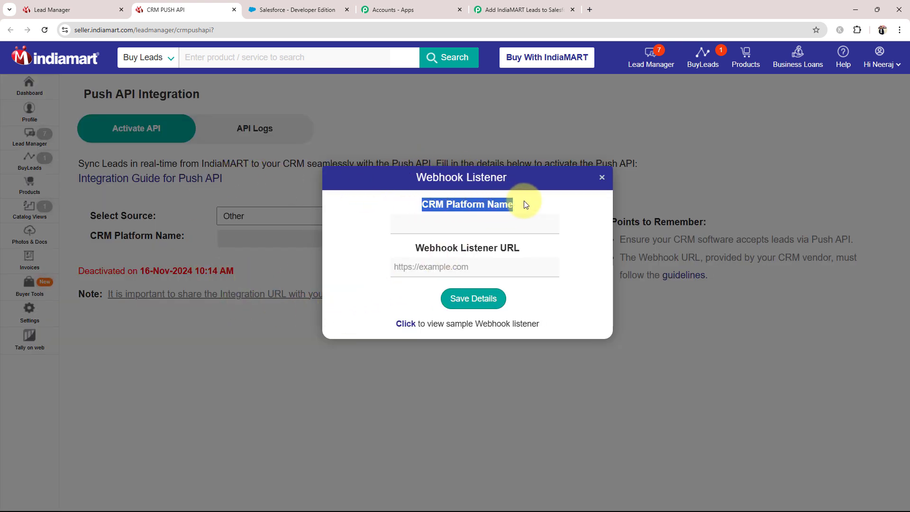
left_click(368, 261)
left_click(431, 221)
left_click(467, 251)
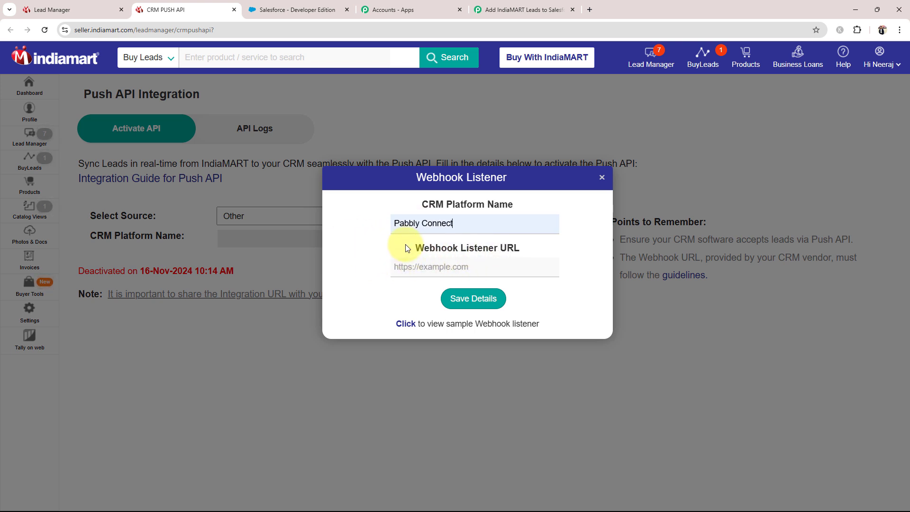
- Copy the trigger's webhook URL from the Pabbly Connect workflow into IndiaMART's Webhook Listener URL field and save the listener details
left_click_drag(405, 246, 505, 248)
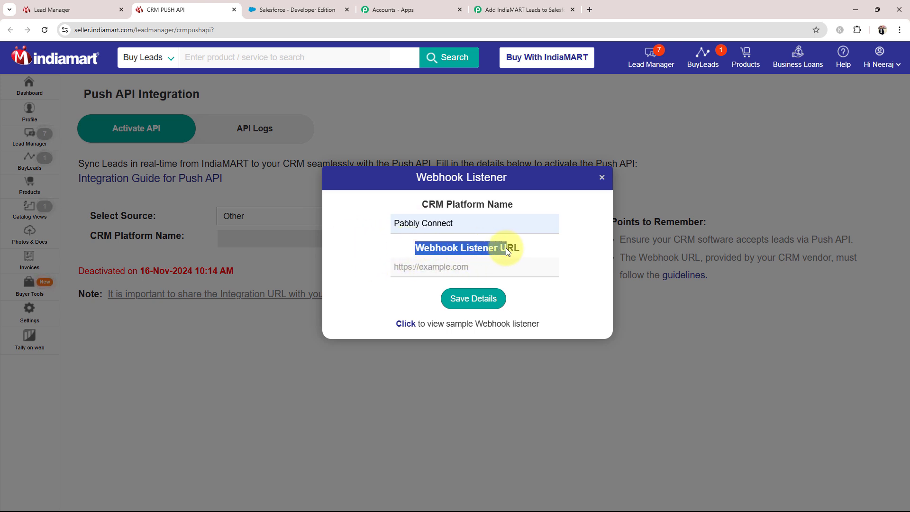
left_click(374, 267)
left_click(549, 10)
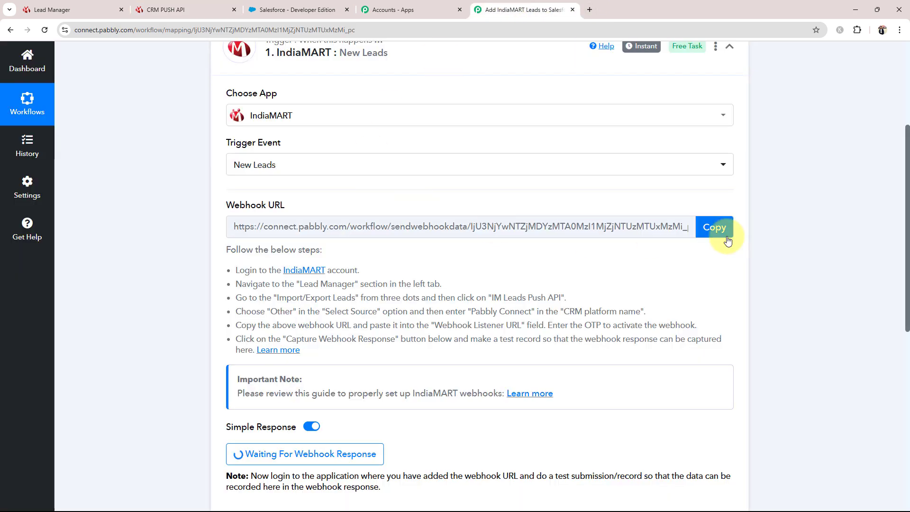
left_click(714, 227)
left_click(177, 9)
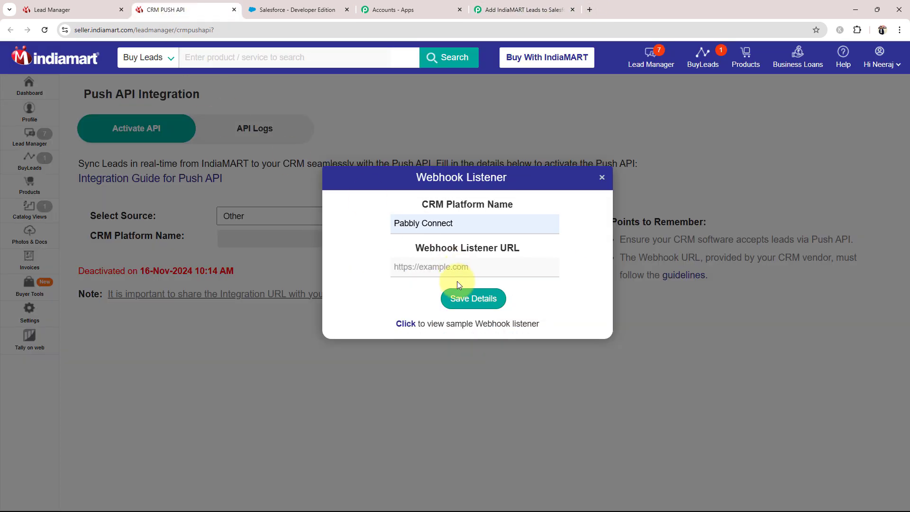
left_click(439, 266)
key("ctrl+v")
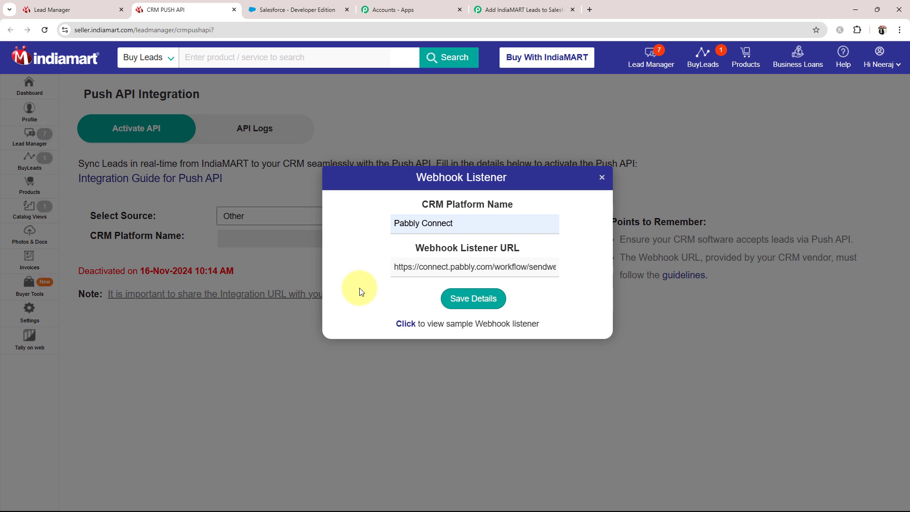
left_click(472, 299)
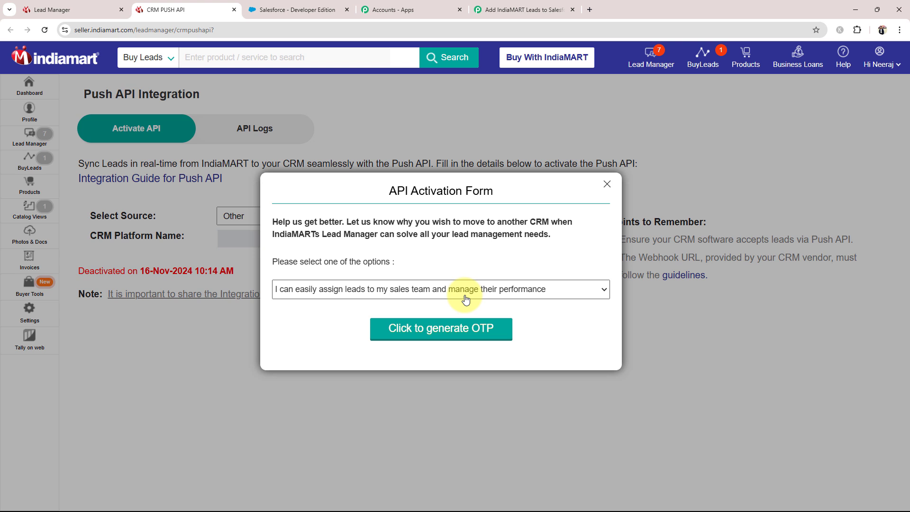
- Give additional CRM features like Dialer and further automation as the activation reason, generate the OTP, and submit the one-time password
left_click(353, 289)
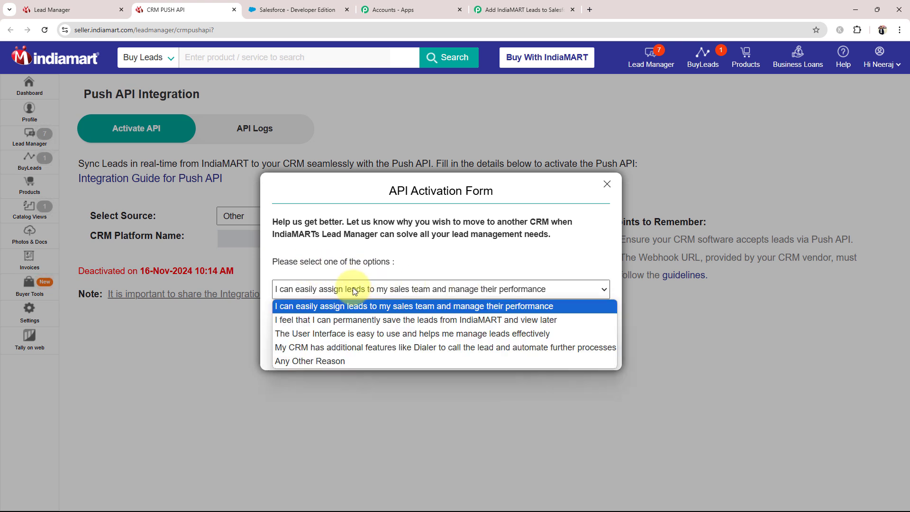
left_click(353, 348)
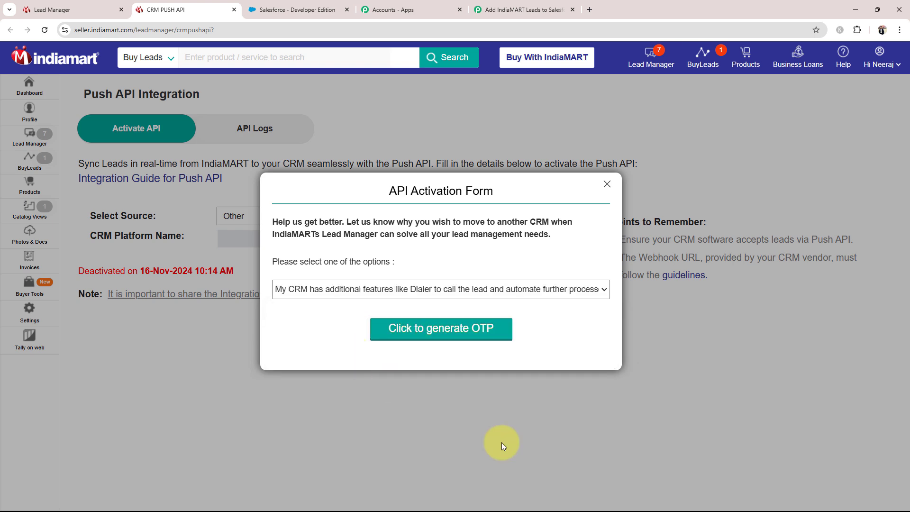
left_click(484, 333)
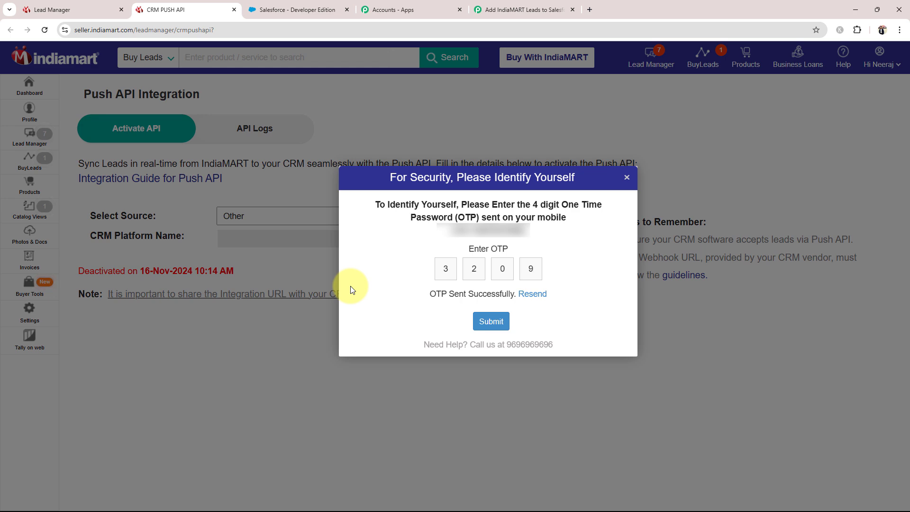
left_click(491, 321)
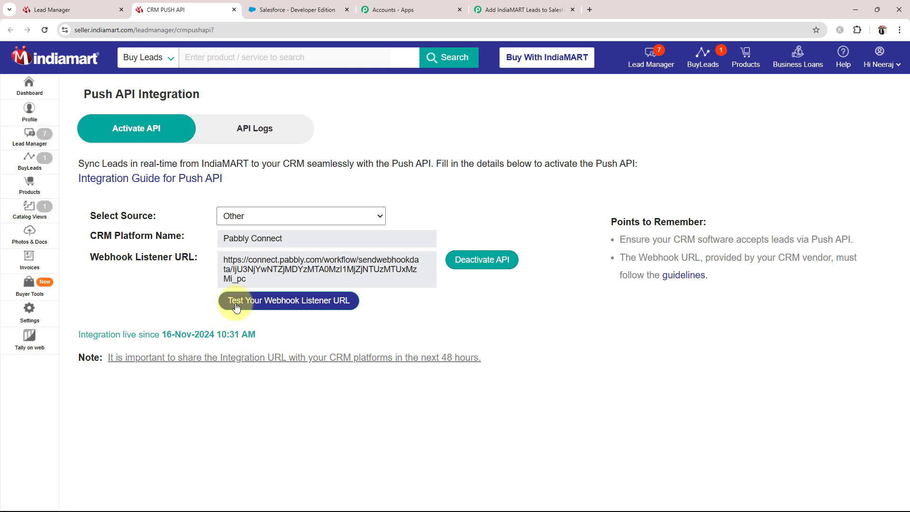
- Check the saved webhook listener URL, and switch to the Pabbly Connect workflow to read the trigger's note about making a test submission
left_click_drag(255, 278, 226, 260)
left_click(162, 284)
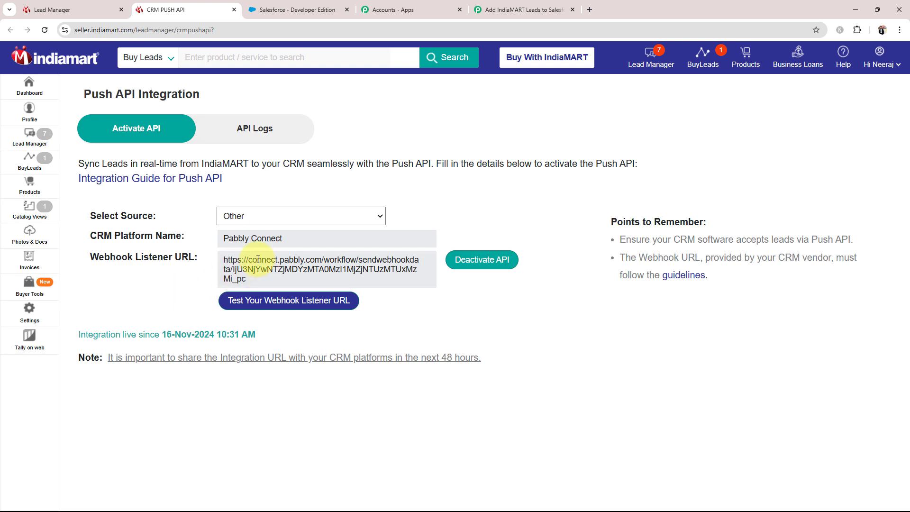
left_click(525, 10)
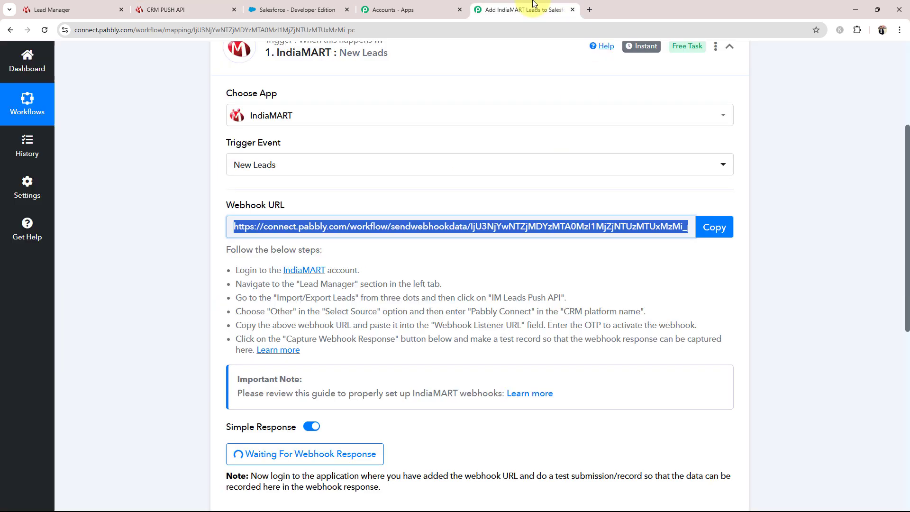
left_click(172, 278)
scroll(314, 240, "down", 4)
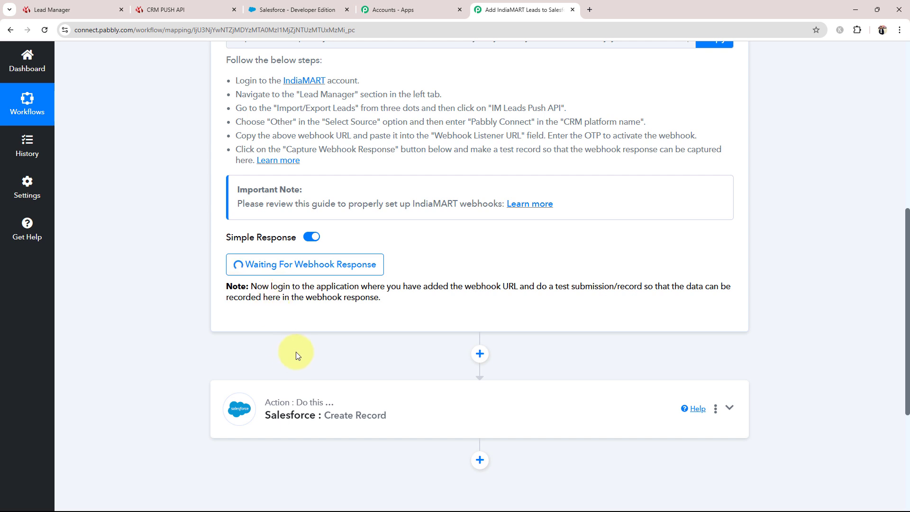
left_click_drag(273, 286, 364, 282)
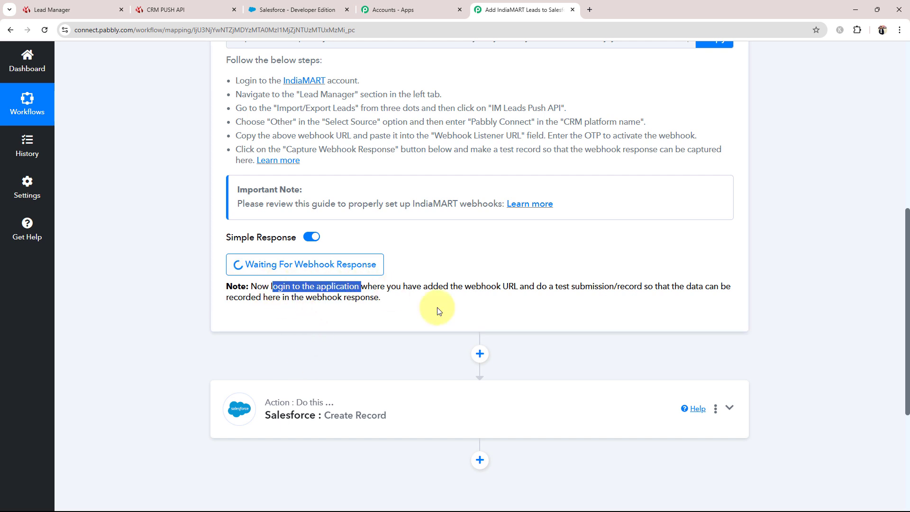
left_click(439, 309)
left_click_drag(554, 286, 642, 283)
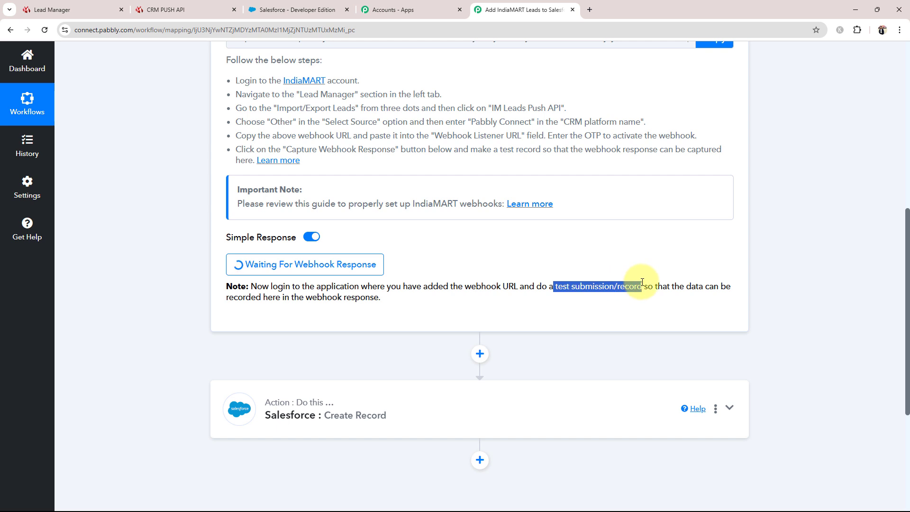
left_click(558, 269)
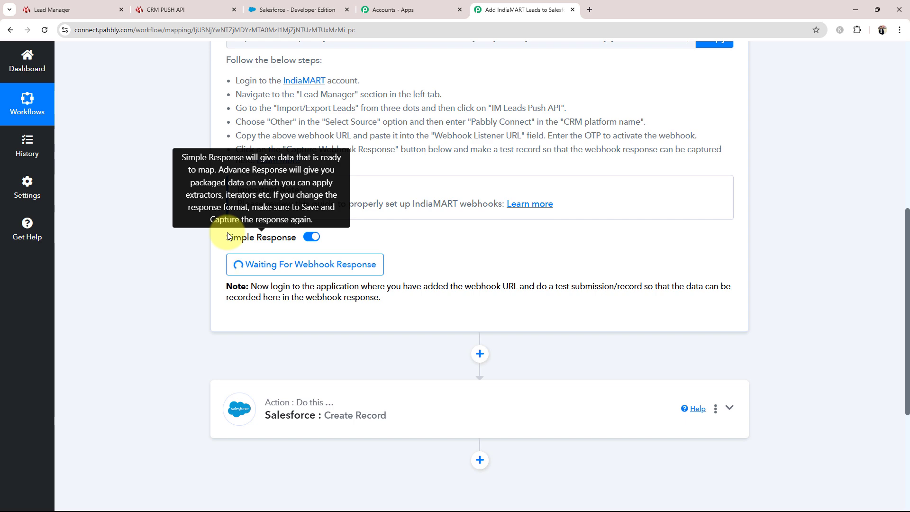
- Switch to IndiaMART, open the webhook listener test, and examine the sample lead's subject, query and sender details
left_click(172, 9)
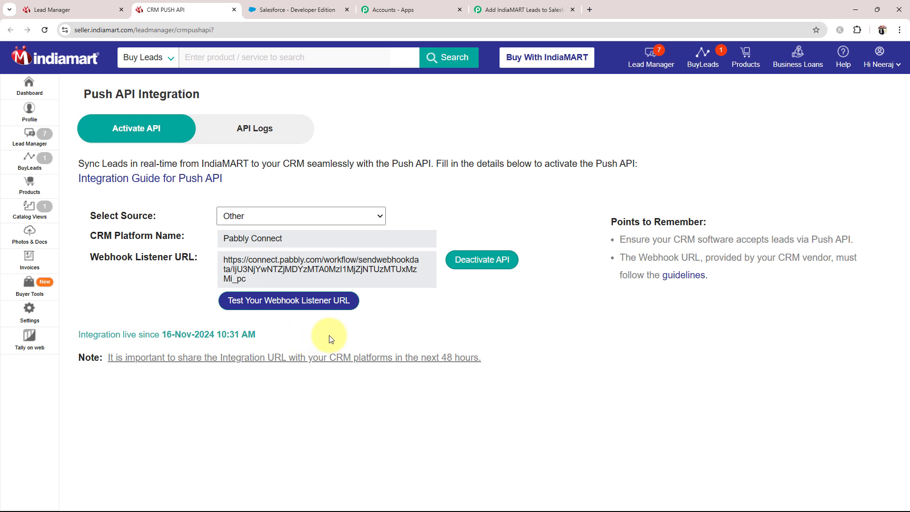
left_click(260, 306)
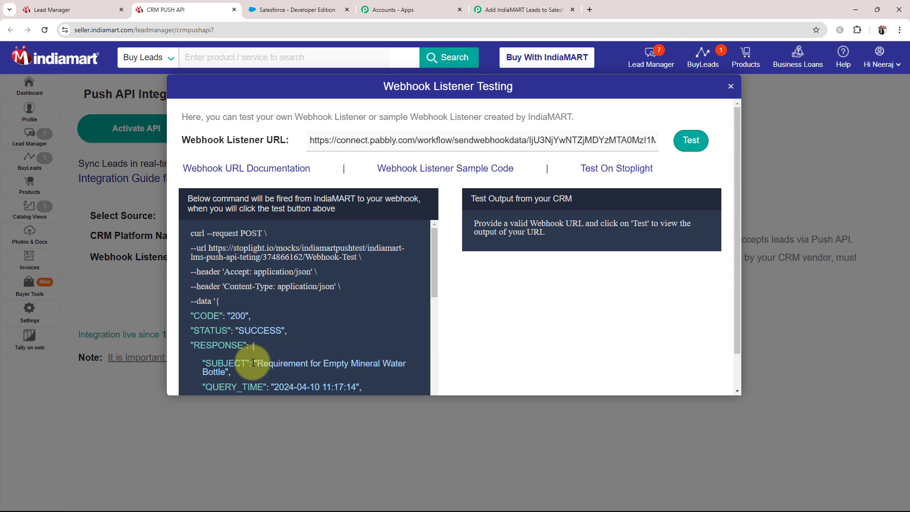
left_click_drag(258, 362, 270, 375)
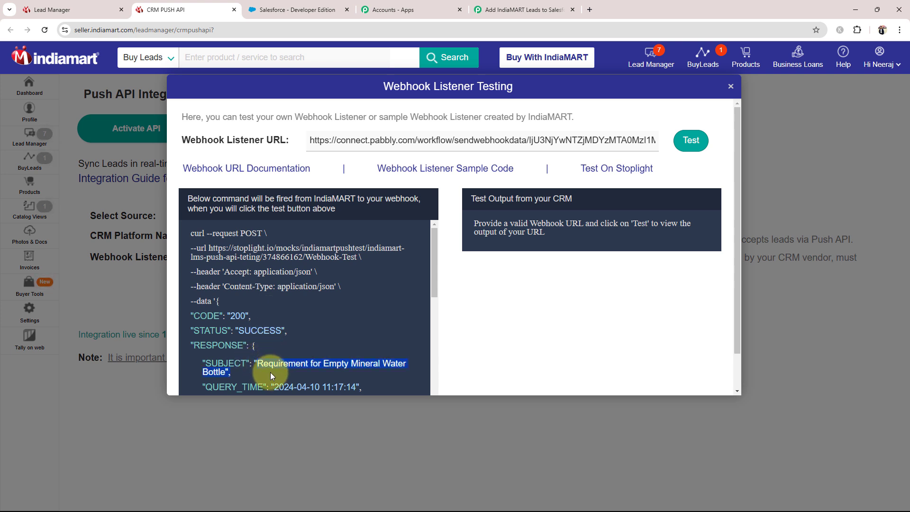
scroll(432, 266, "down", 2)
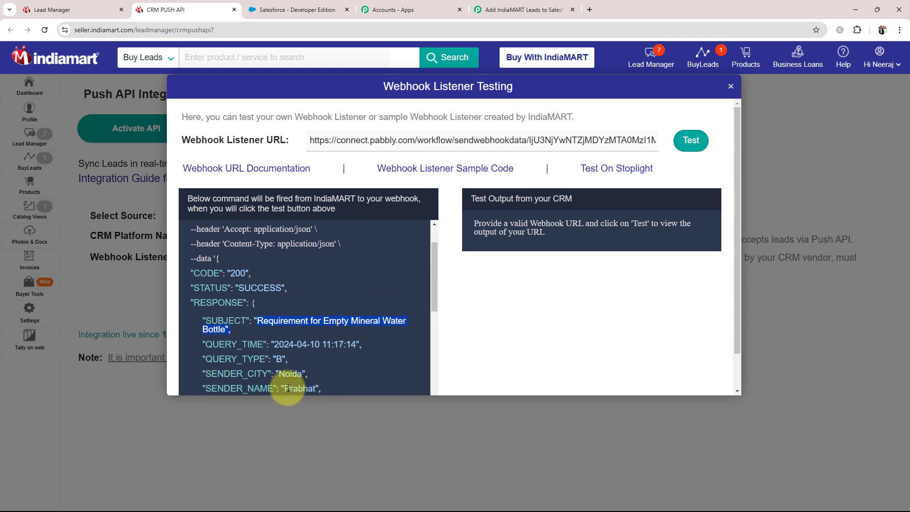
left_click_drag(290, 388, 305, 377)
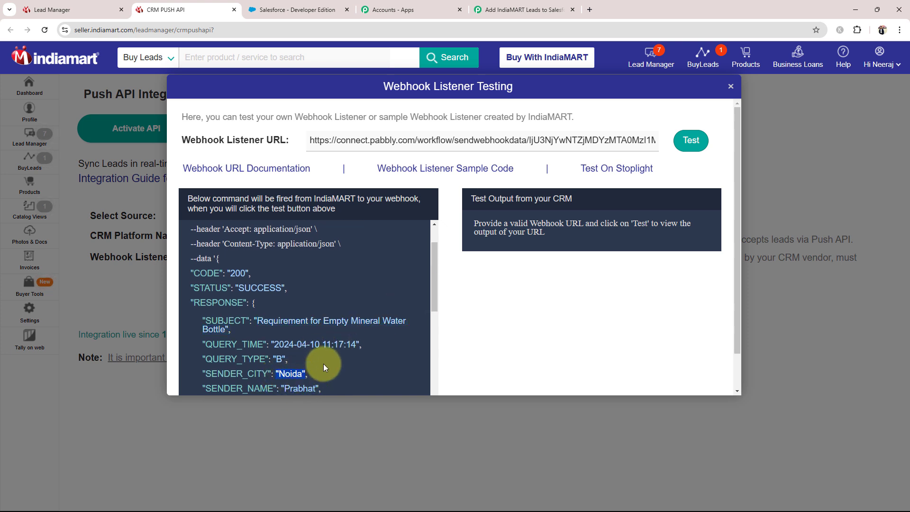
left_click(323, 362)
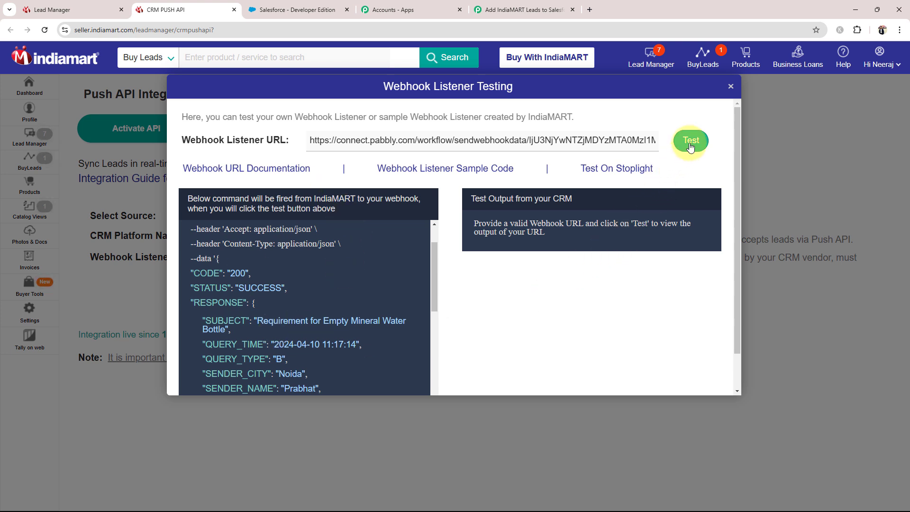
left_click_drag(259, 306, 323, 380)
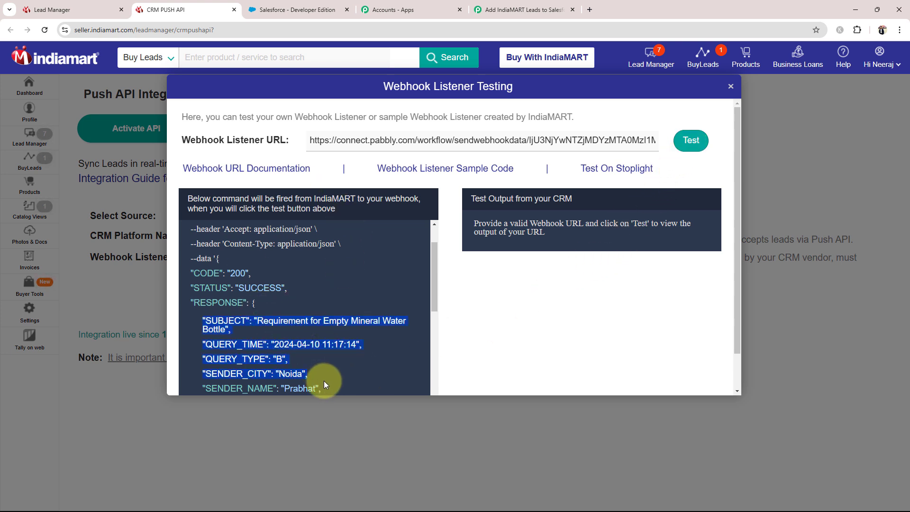
- Check the waiting trigger in Pabbly Connect, run IndiaMART's test on the webhook listener URL, and examine the output from the CRM
left_click(578, 3)
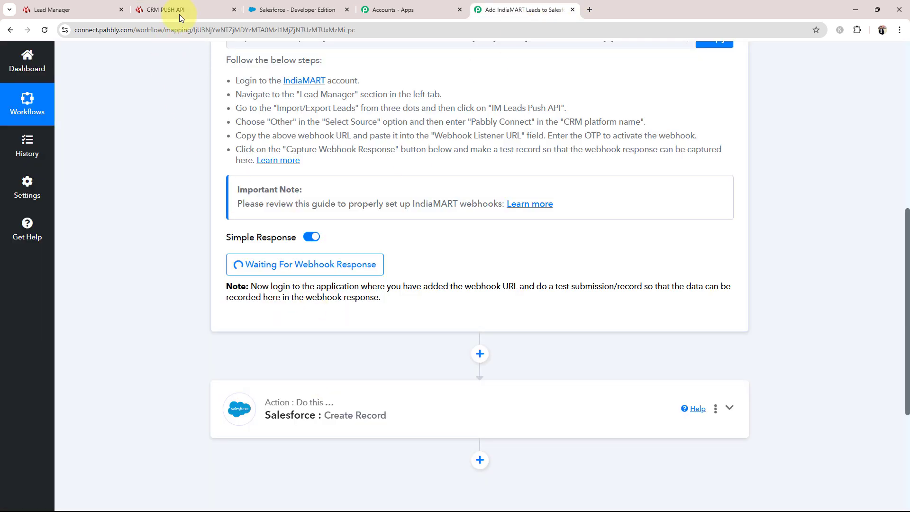
left_click(198, 4)
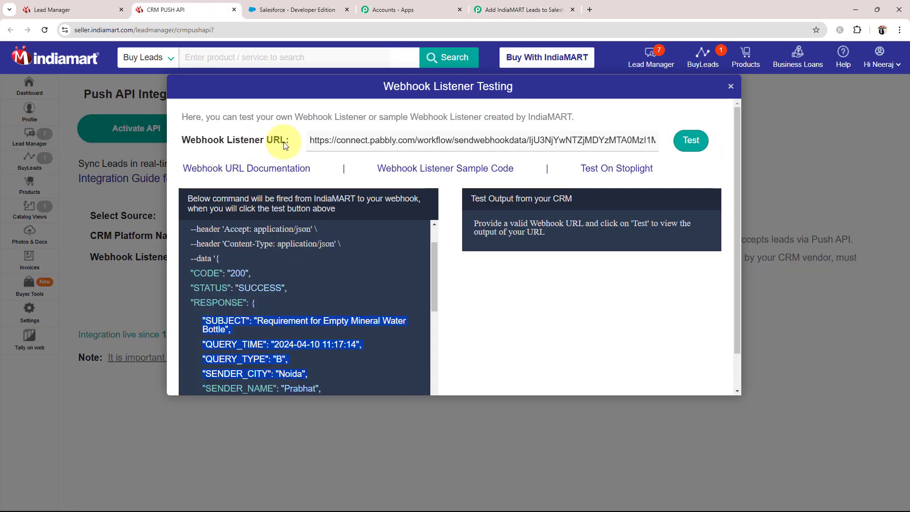
left_click(318, 140)
left_click_drag(318, 140, 685, 140)
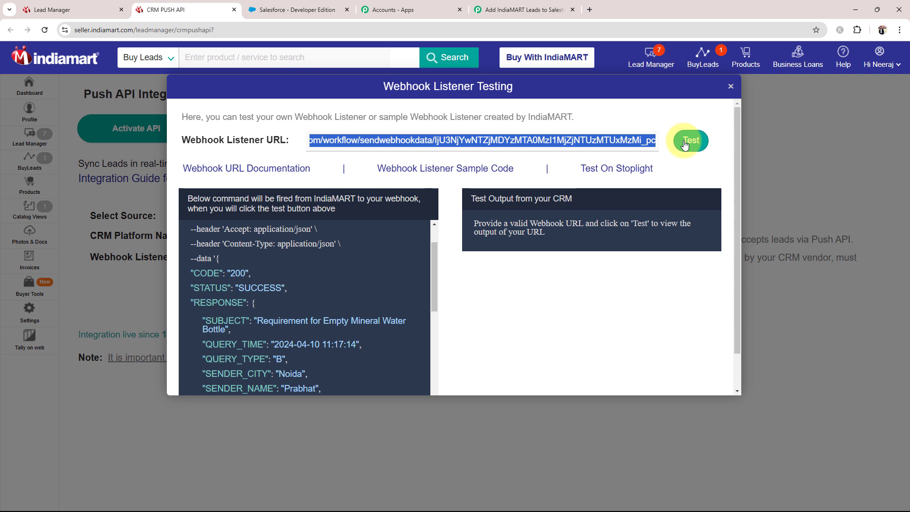
left_click(617, 121)
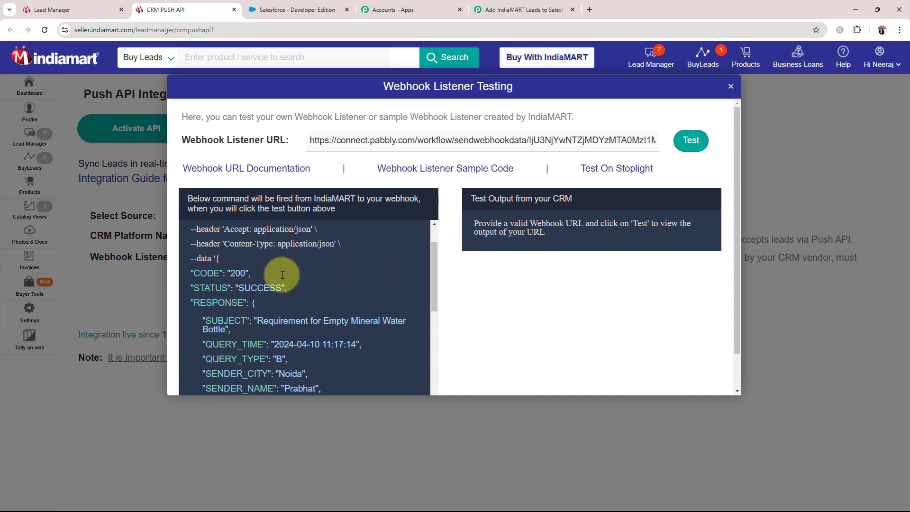
left_click(688, 141)
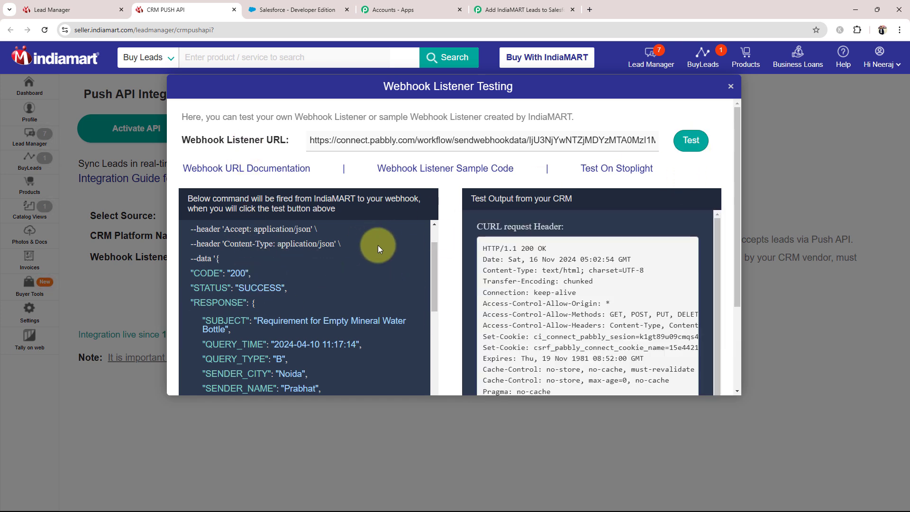
left_click_drag(486, 246, 654, 396)
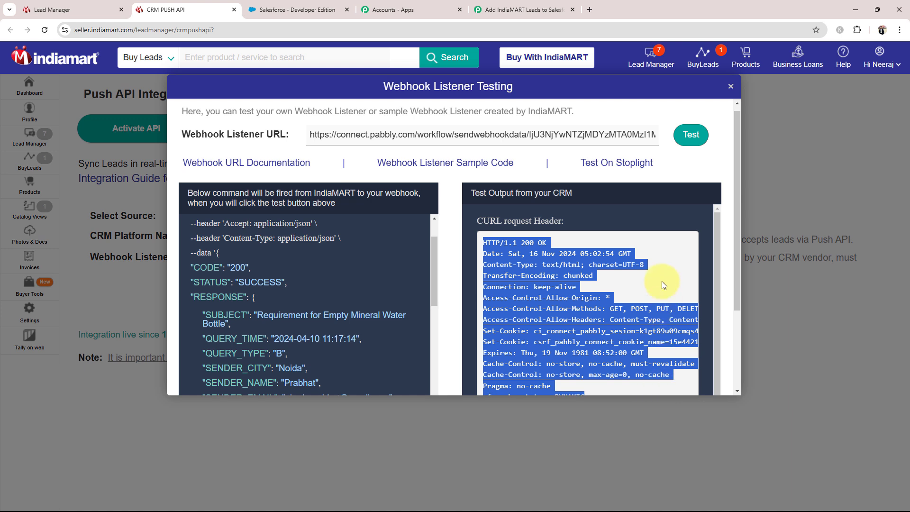
- Review the sample request command that IndiaMART fires to the webhook, from its URL and headers to the response data
left_click(416, 265)
scroll(416, 265, "up", 2)
left_click_drag(253, 316, 342, 377)
left_click(366, 320)
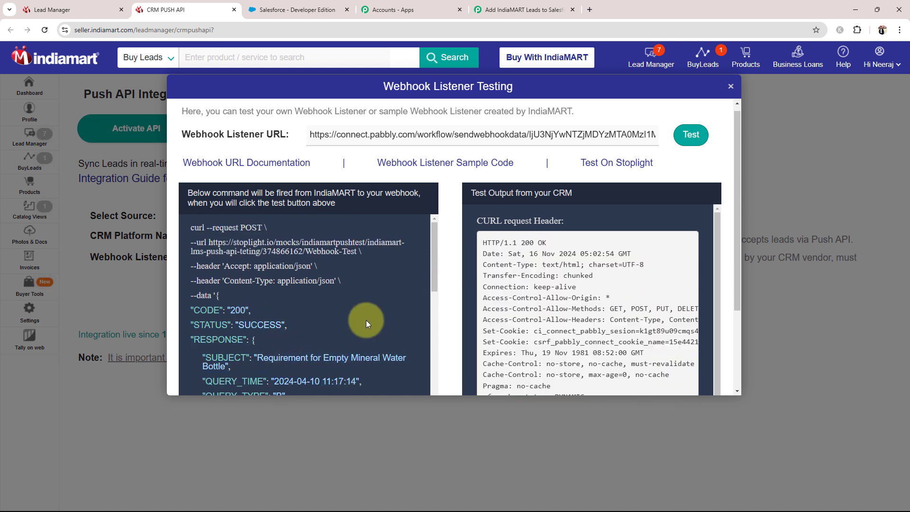
- Switch to the Pabbly Connect workflow and examine the captured response's status, subject, and the sender's state, pincode, name and phone fields
left_click(521, 9)
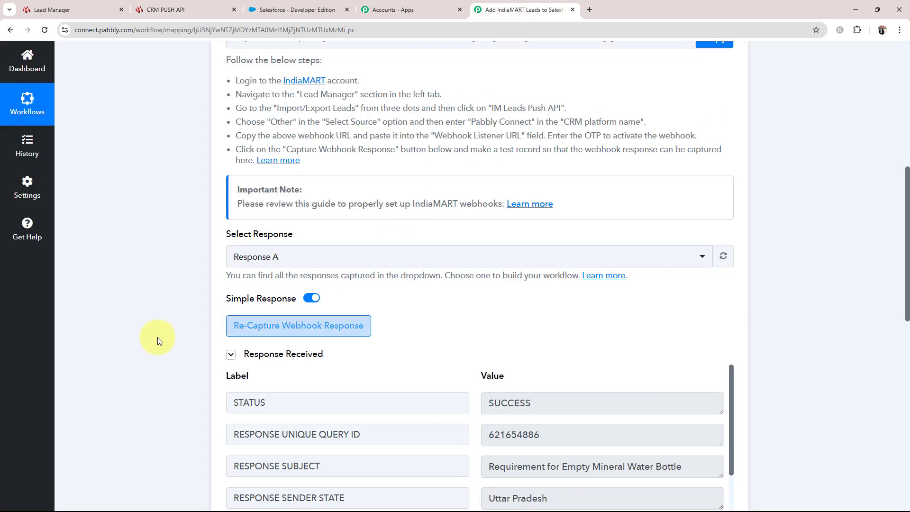
scroll(154, 343, "down", 5)
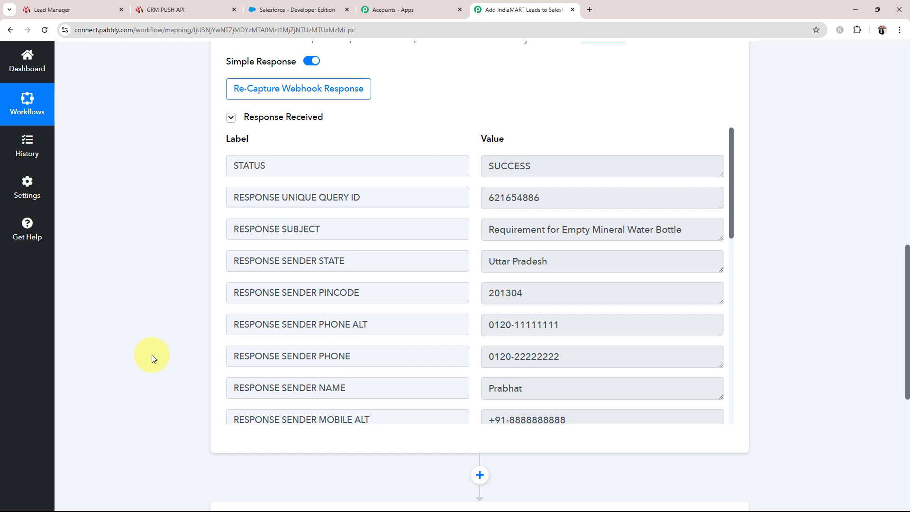
left_click_drag(552, 160, 438, 169)
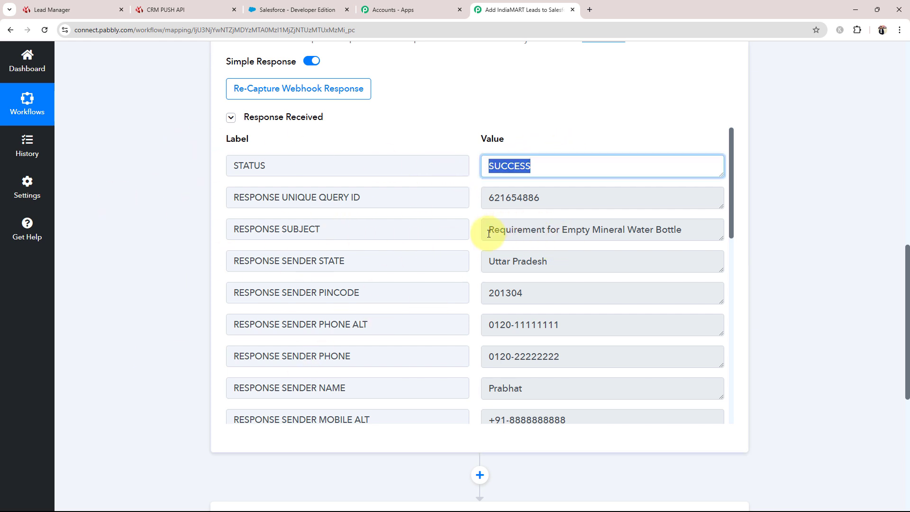
left_click_drag(488, 233, 684, 240)
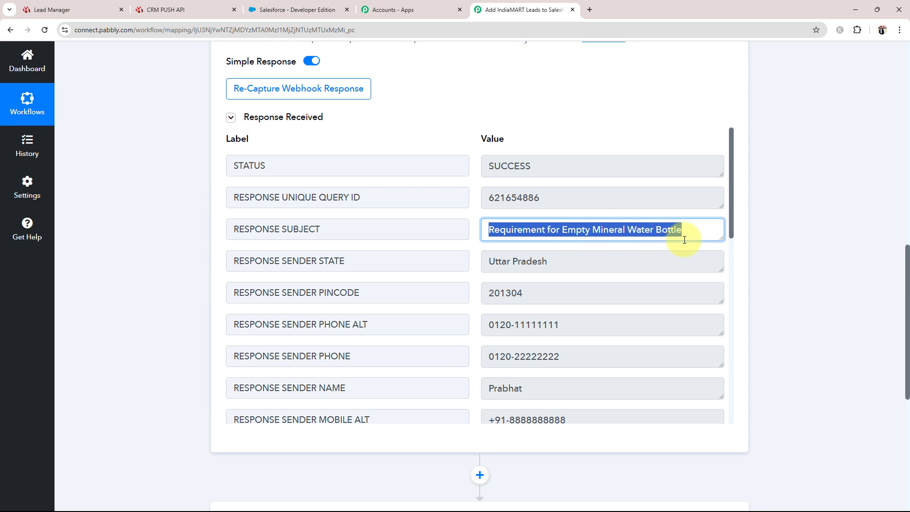
left_click_drag(554, 266, 417, 270)
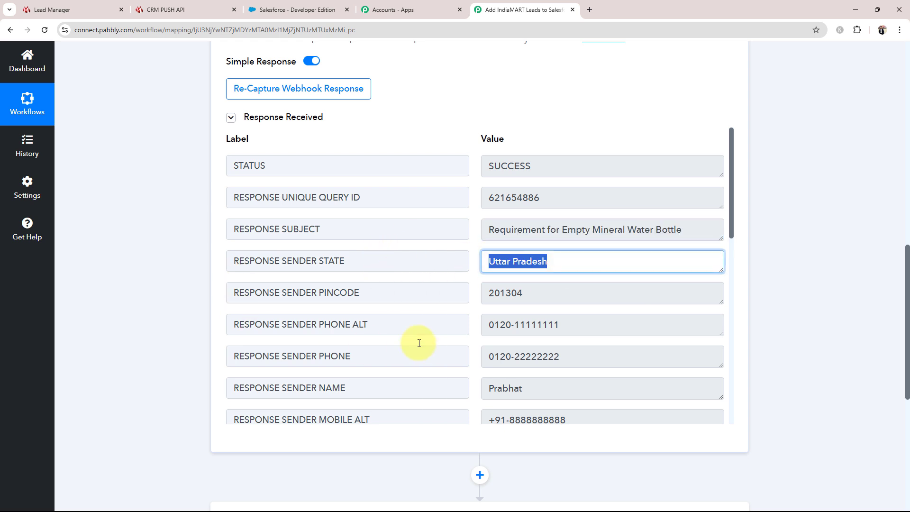
left_click_drag(544, 298, 44, 299)
left_click_drag(635, 364, 398, 315)
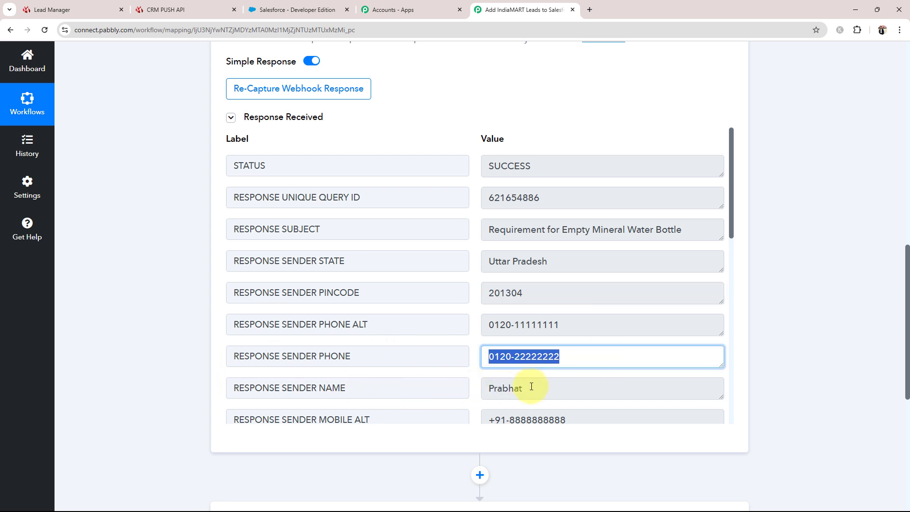
left_click_drag(531, 386, 413, 380)
left_click_drag(605, 418, 429, 272)
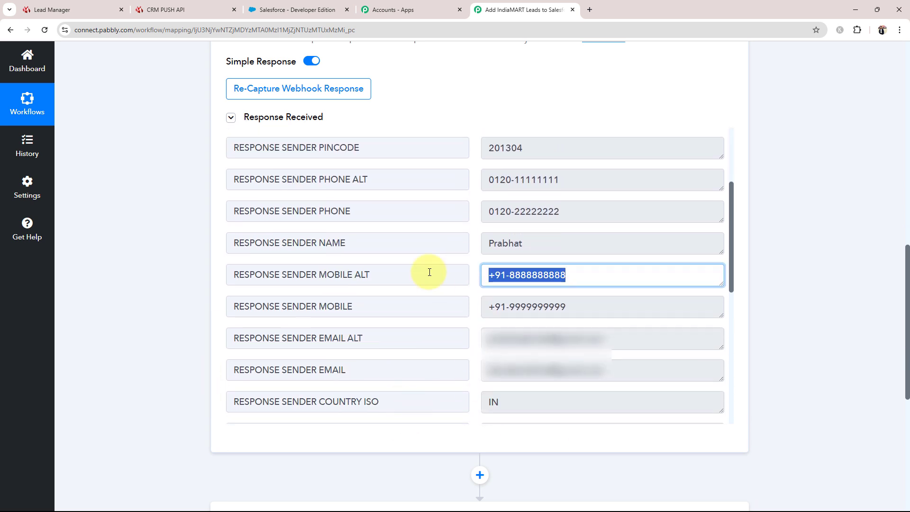
- Examine the rest of the captured response, including the query message, product name and sender address
scroll(422, 298, "up", 9)
scroll(193, 293, "down", 5)
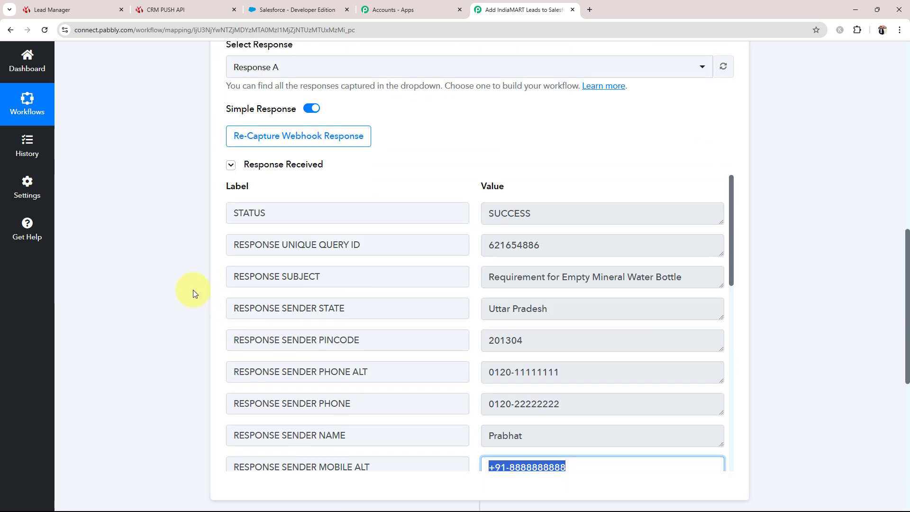
scroll(734, 303, "down", 10)
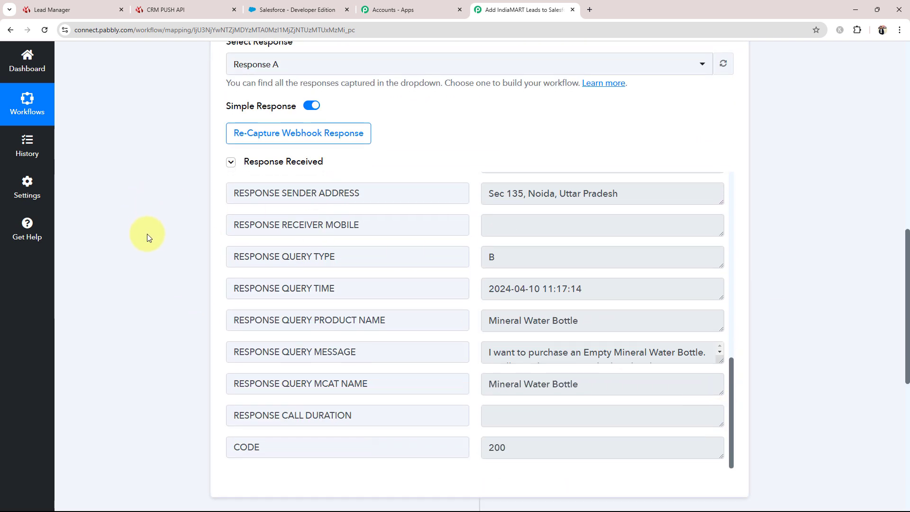
scroll(147, 237, "down", 2)
left_click_drag(480, 260, 653, 278)
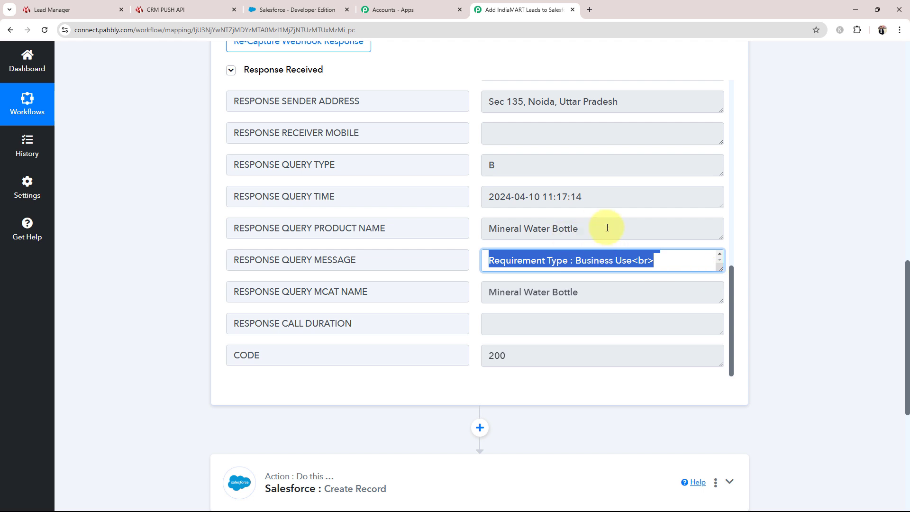
left_click_drag(607, 227, 471, 230)
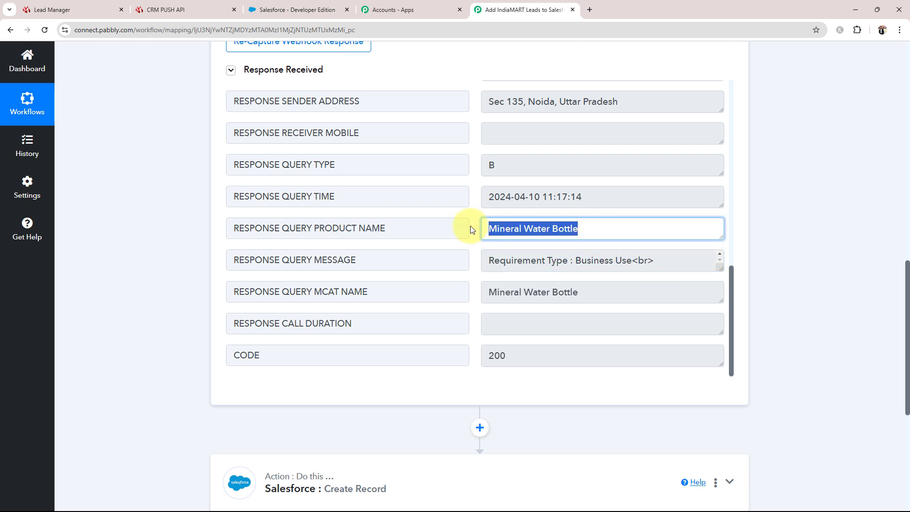
left_click_drag(642, 107, 467, 105)
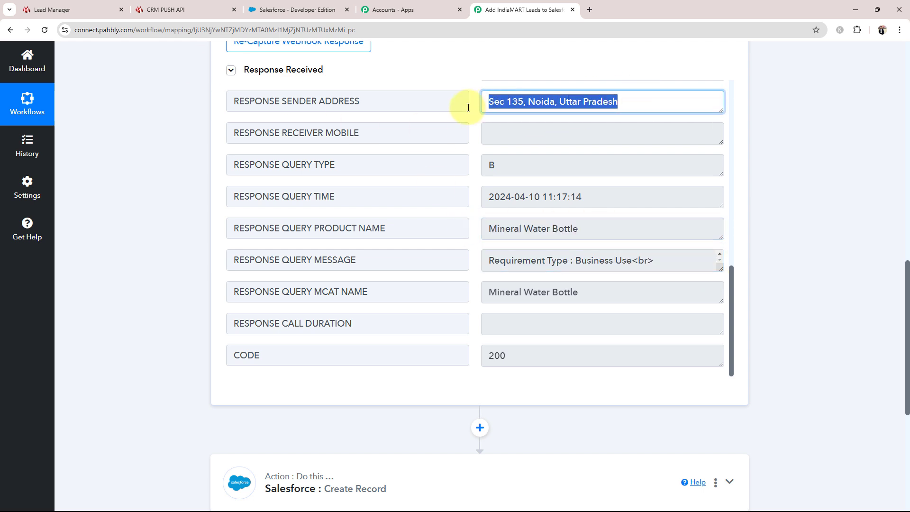
left_click(224, 256)
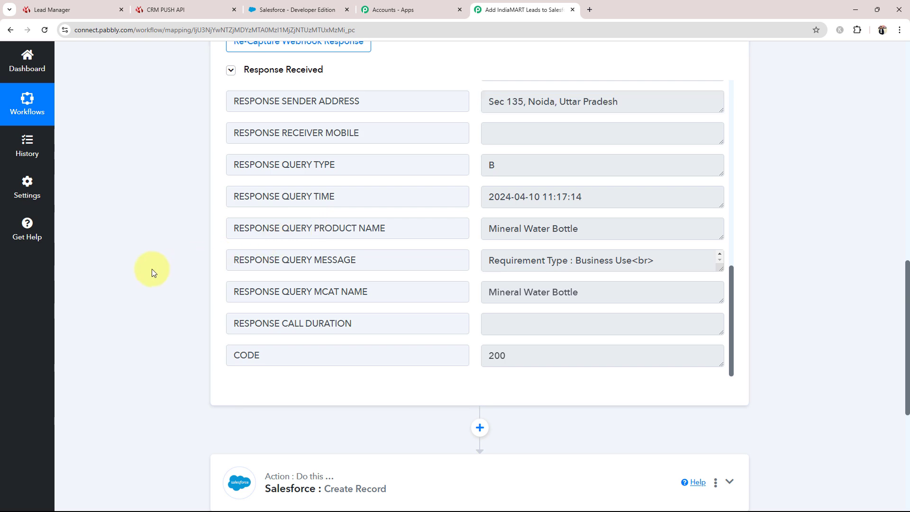
- Collapse the IndiaMART New Leads trigger and expand the Salesforce Create Record action
scroll(161, 315, "up", 5)
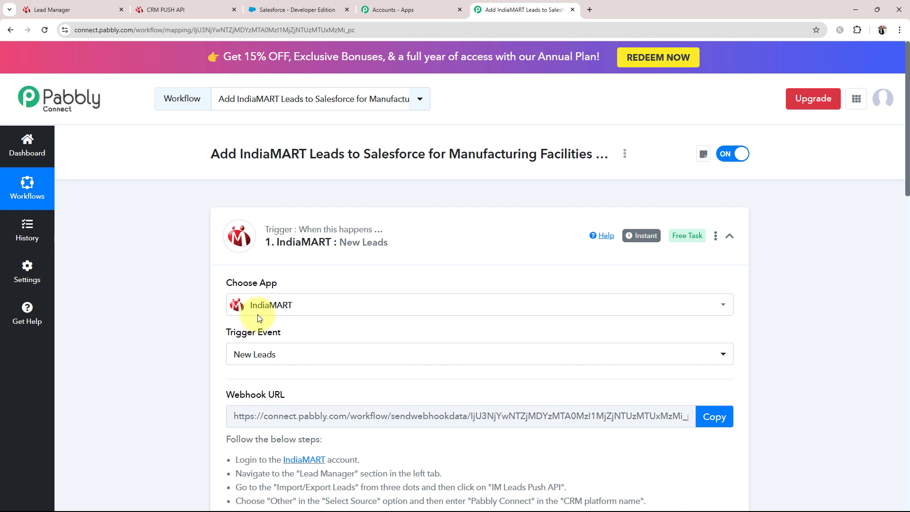
left_click(428, 250)
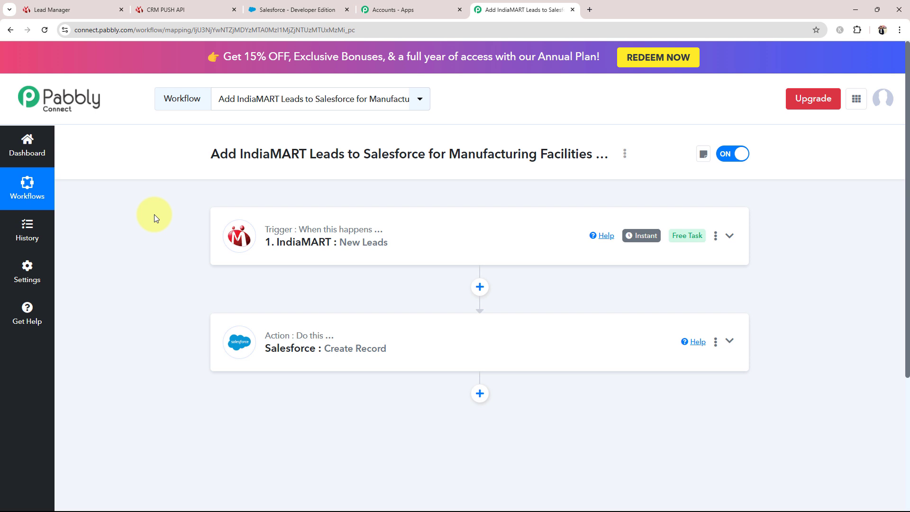
left_click(273, 336)
scroll(273, 335, "down", 3)
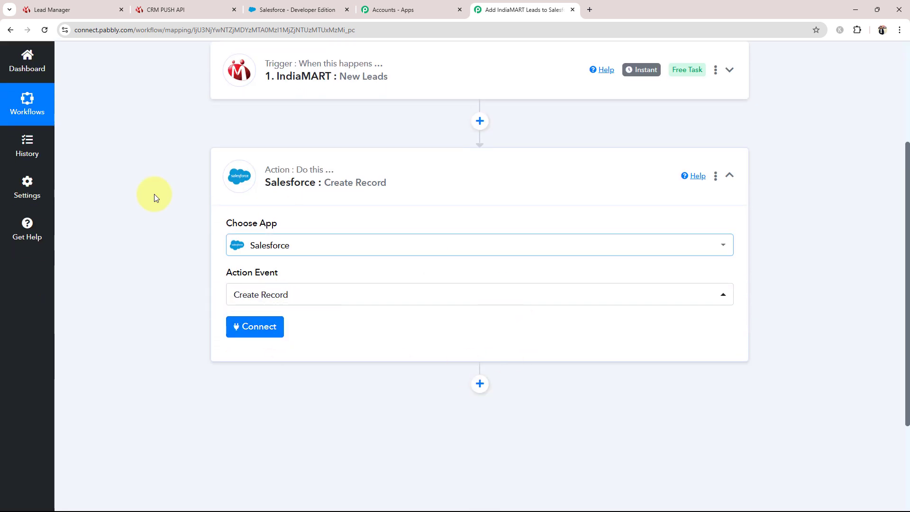
- Add a new Salesforce connection for the action and allow Pabbly Connect access to the Salesforce account
left_click(239, 325)
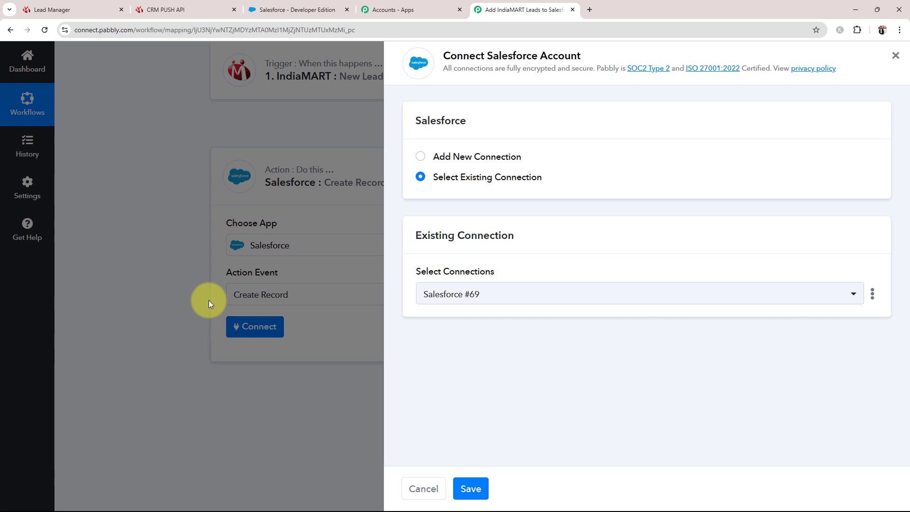
left_click(423, 157)
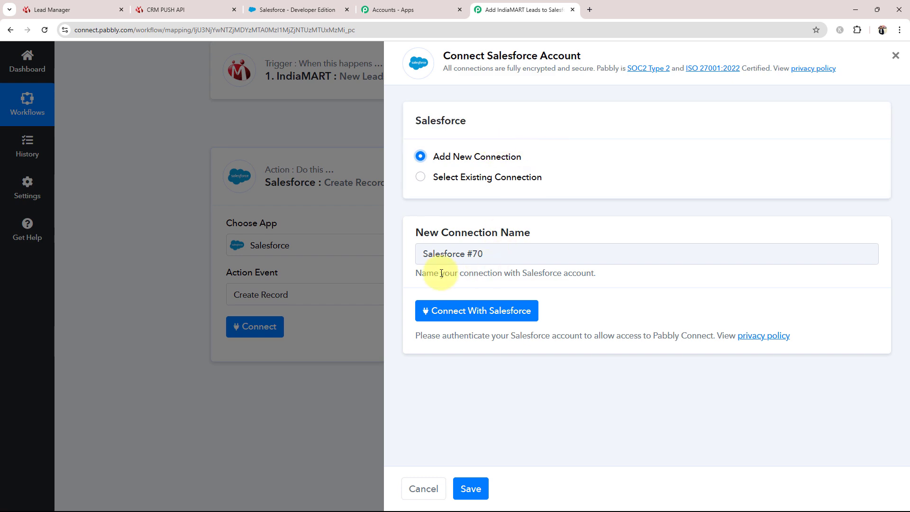
left_click(495, 314)
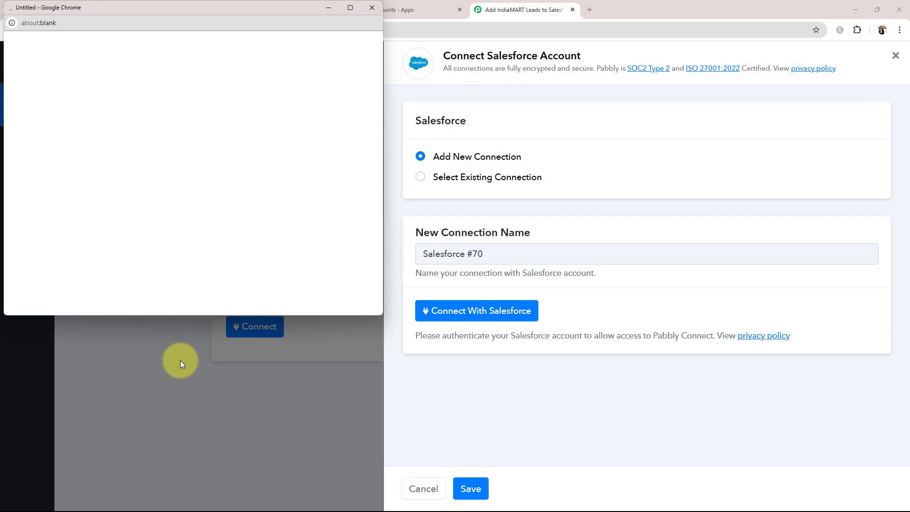
scroll(199, 190, "down", 7)
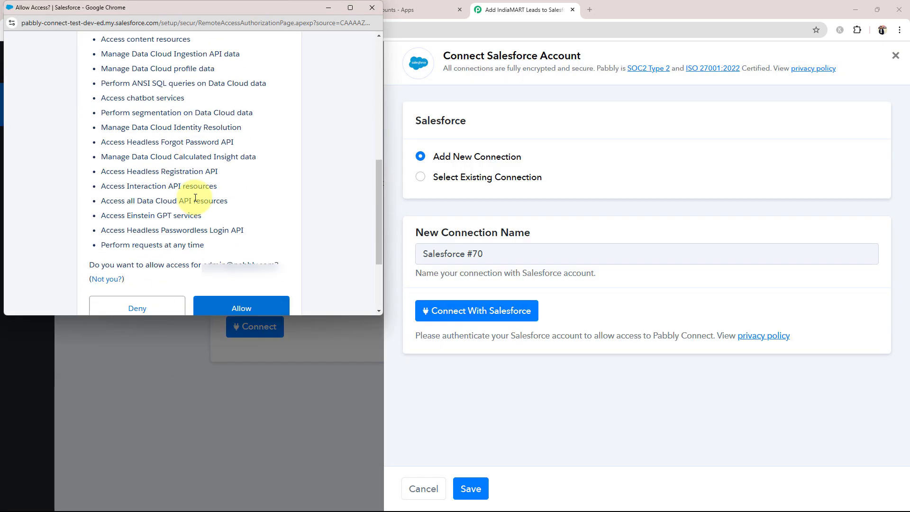
left_click(232, 303)
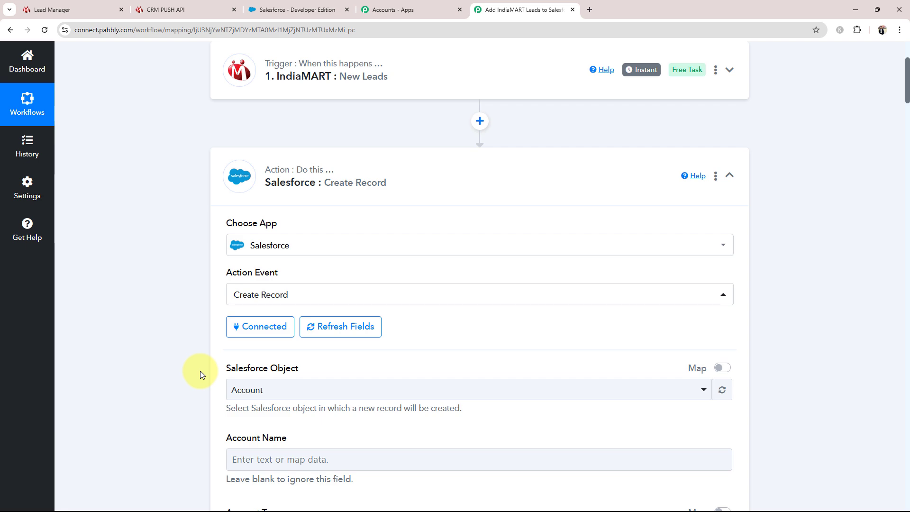
- Set the Salesforce object for the new record to Contact
scroll(200, 375, "down", 5)
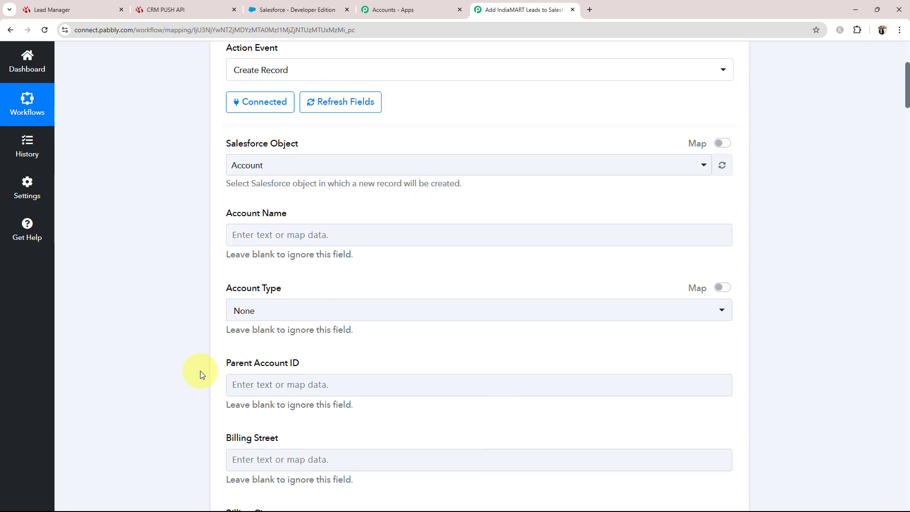
left_click(270, 148)
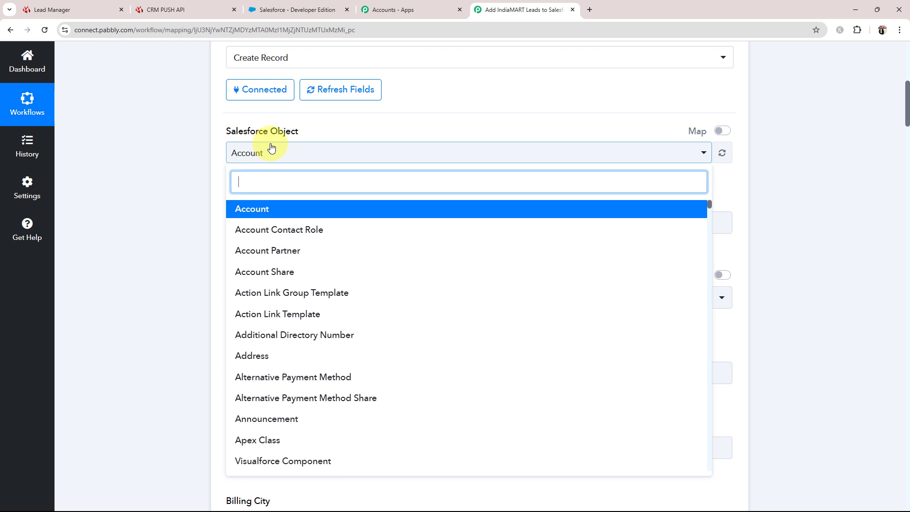
type("Co")
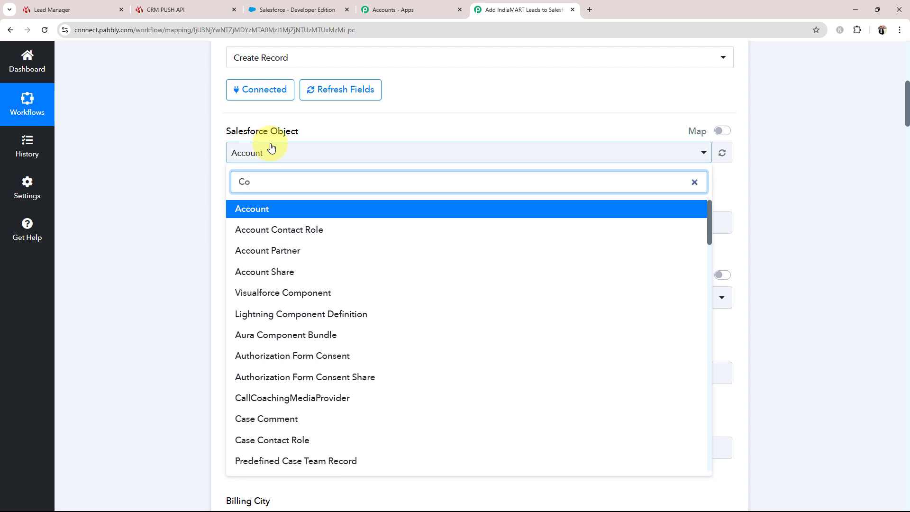
type("ntact")
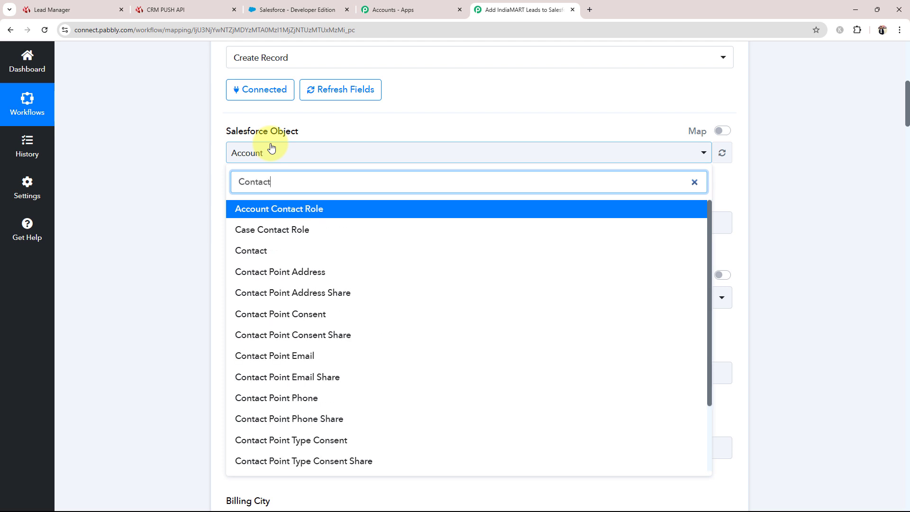
left_click(260, 251)
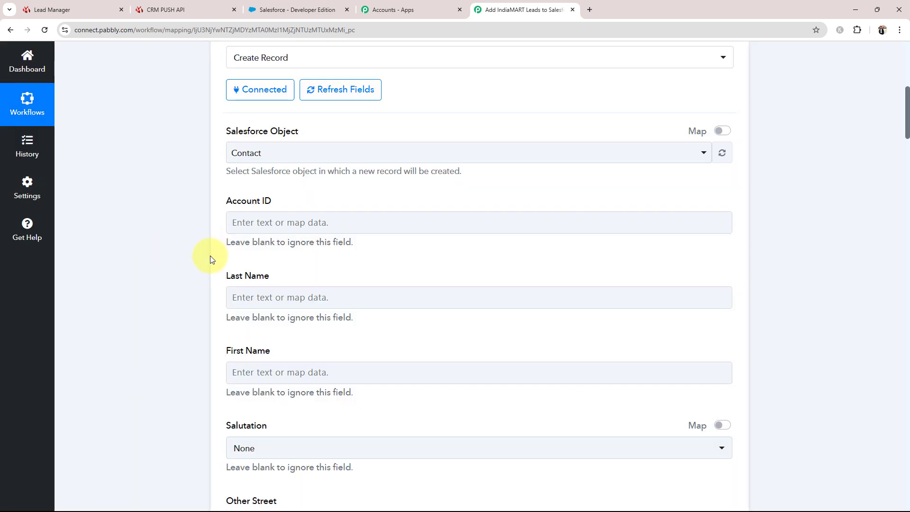
- Map the contact's Last Name field to the RESPONSE SENDER NAME value from the IndiaMART New Leads step
scroll(209, 255, "down", 3)
scroll(206, 272, "up", 4)
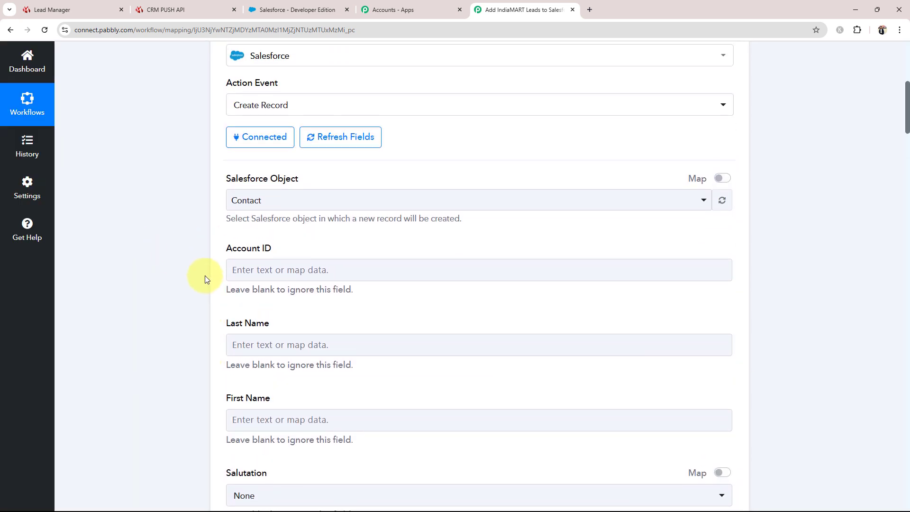
scroll(205, 275, "down", 2)
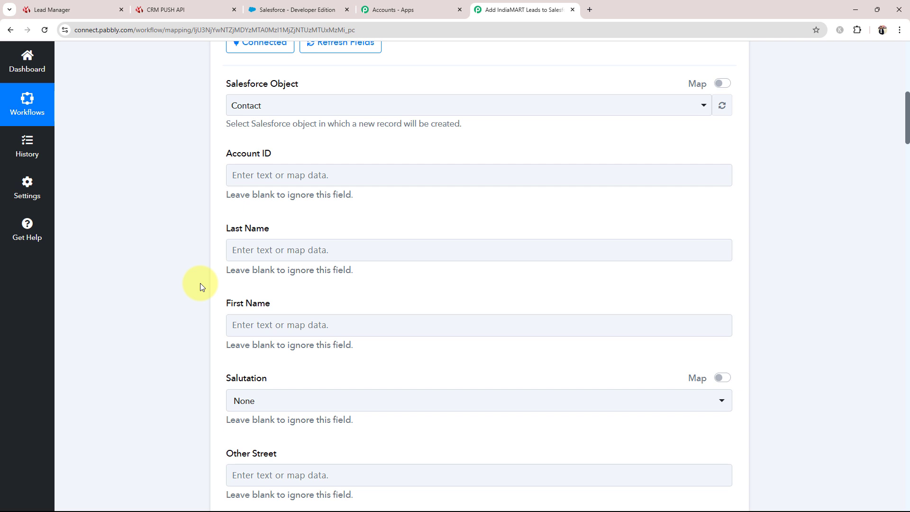
scroll(199, 283, "up", 10)
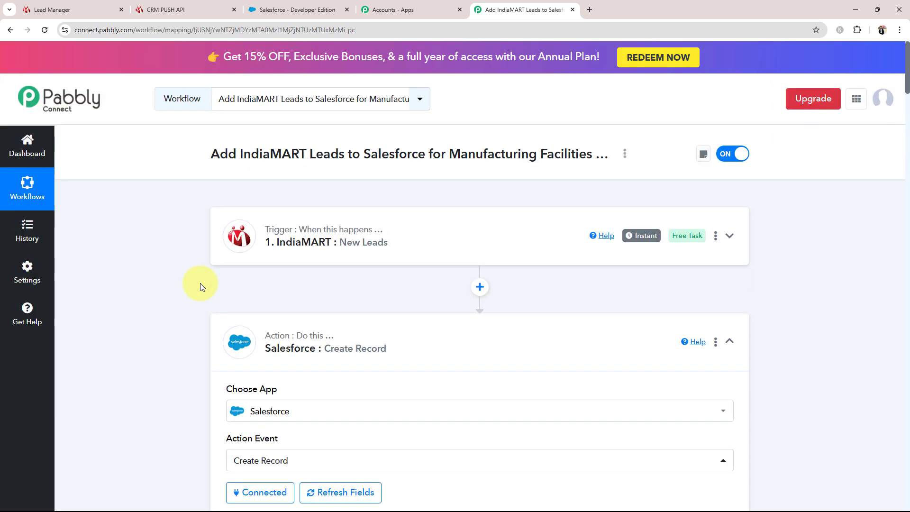
scroll(245, 231, "down", 4)
scroll(245, 232, "down", 7)
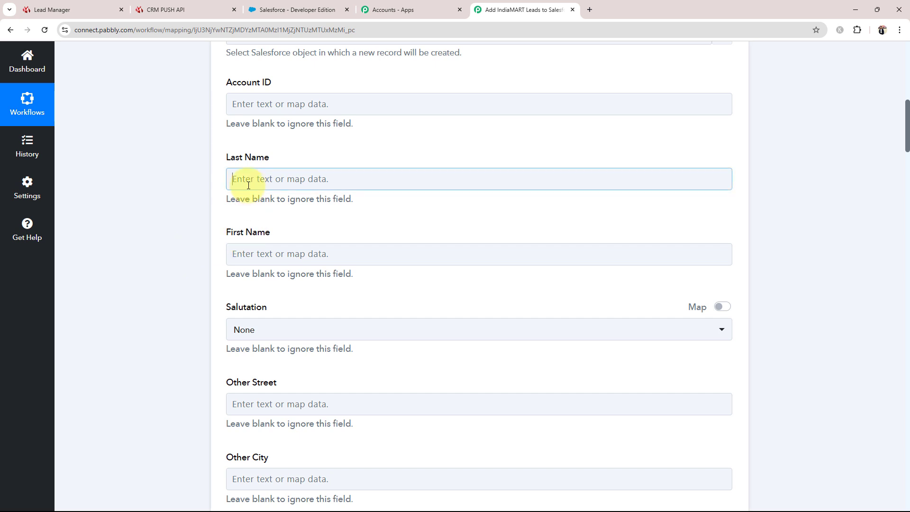
left_click(233, 178)
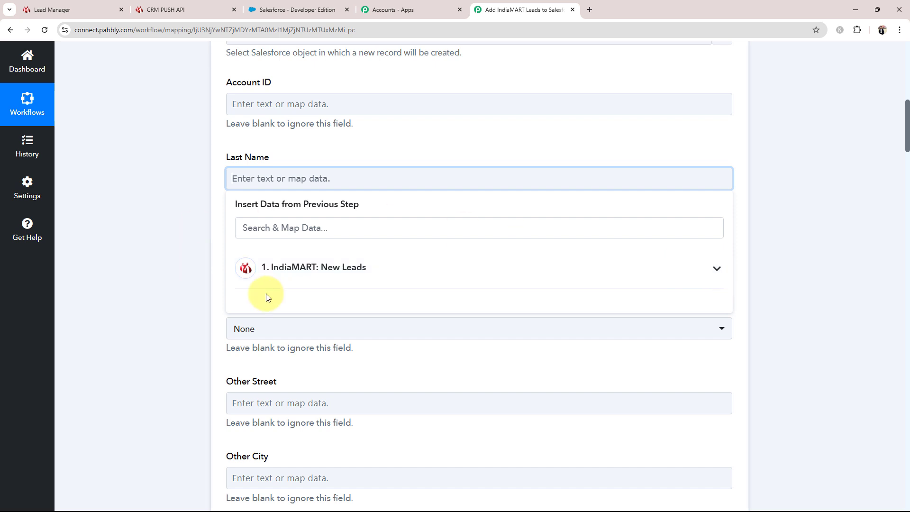
left_click(274, 232)
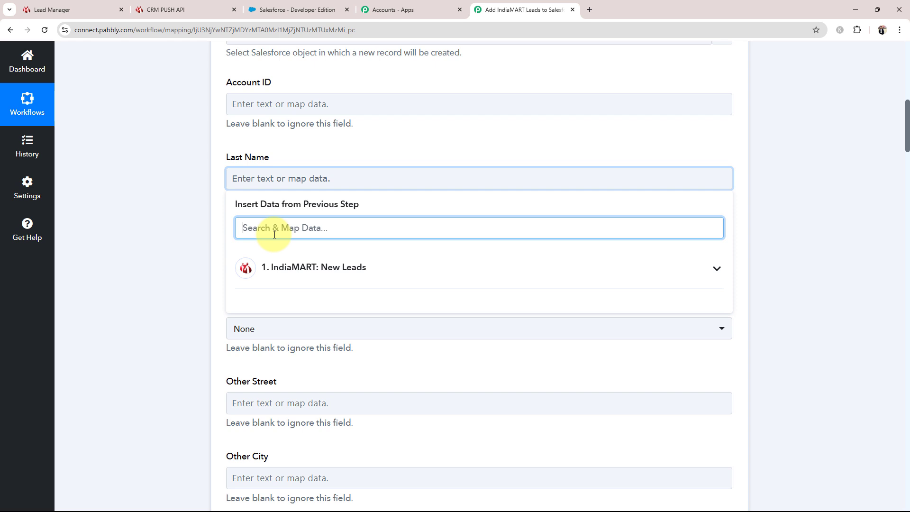
type("Na")
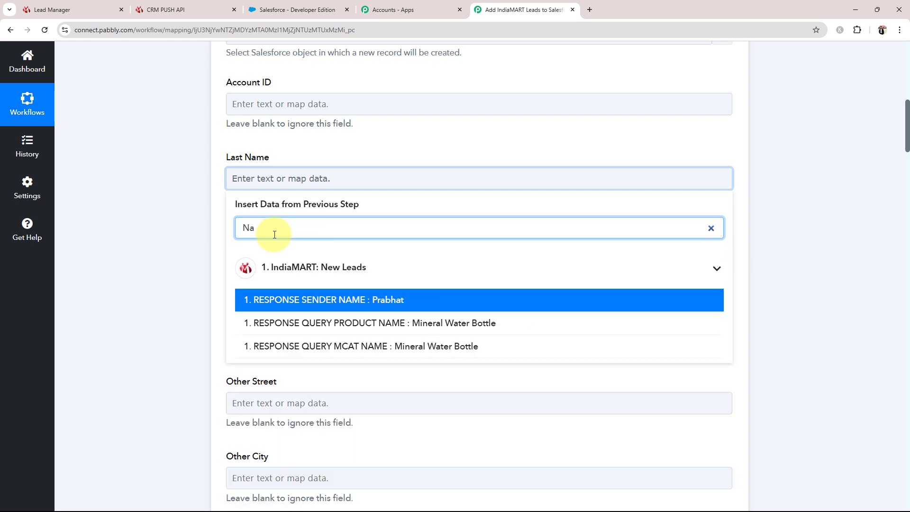
left_click(300, 300)
left_click(158, 205)
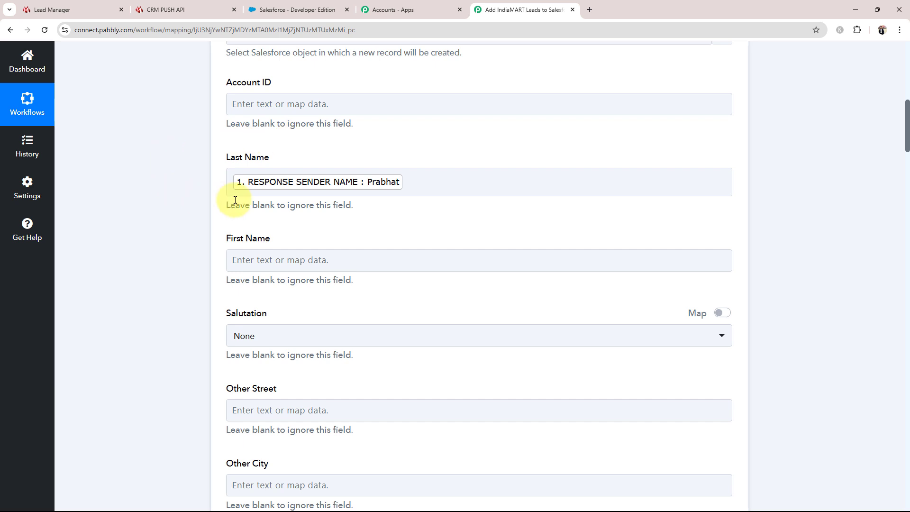
- Map the contact's First Name field to the RESPONSE SENDER NAME value from the IndiaMART New Leads step
left_click(238, 259)
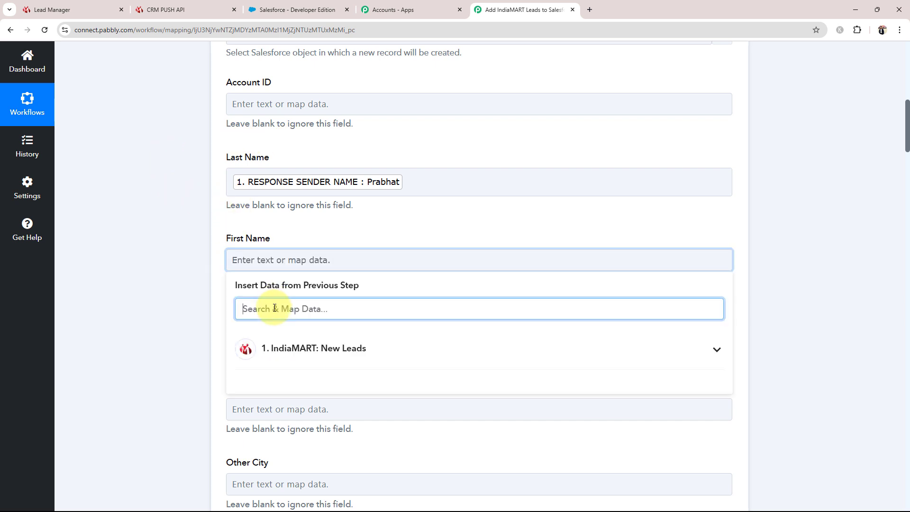
type("Na")
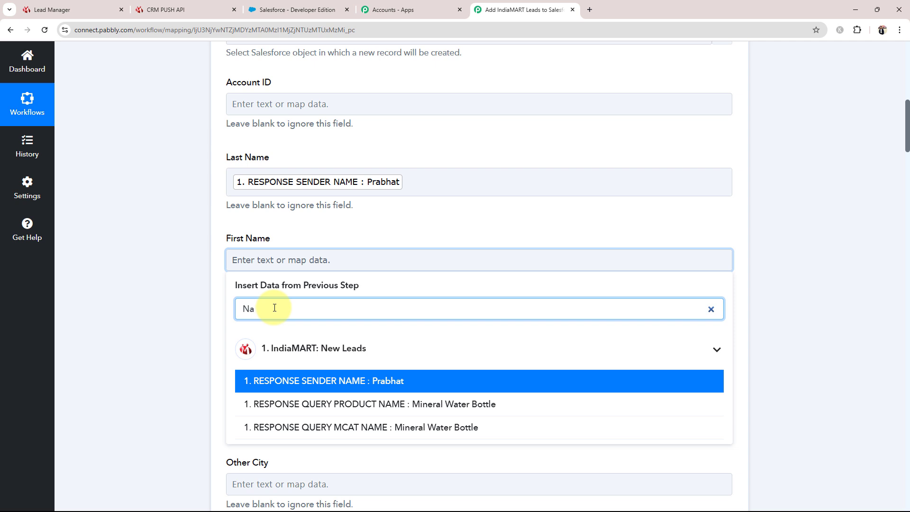
type("me")
left_click(305, 381)
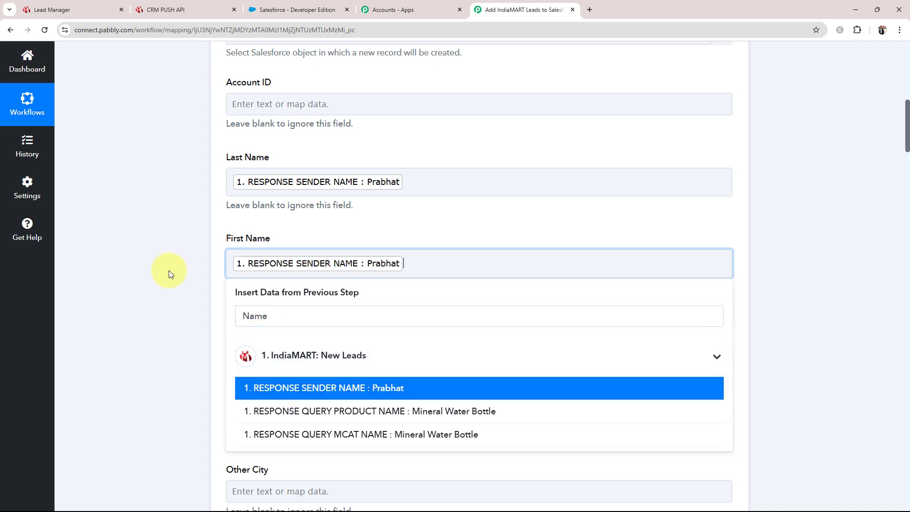
left_click(168, 270)
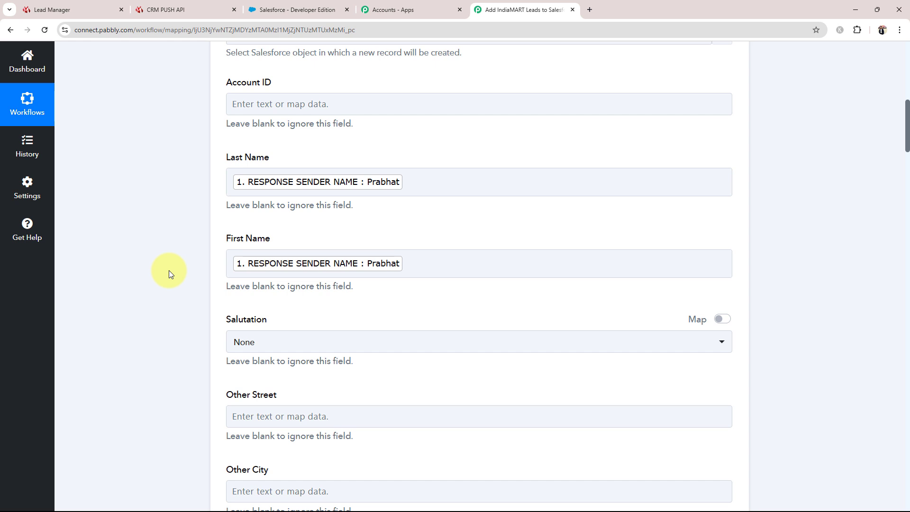
- Map the Other Street field to the RESPONSE SENDER ADDRESS value from the IndiaMART New Leads step
scroll(154, 295, "down", 5)
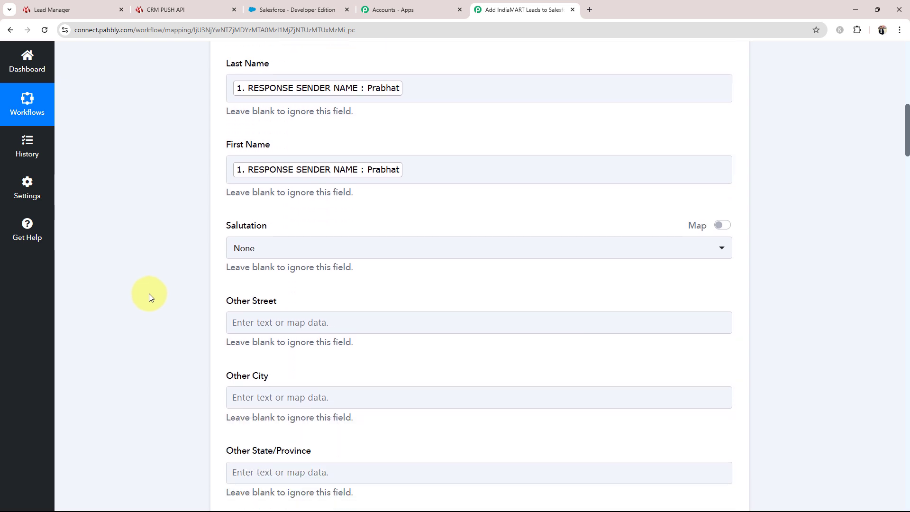
scroll(148, 297, "down", 1)
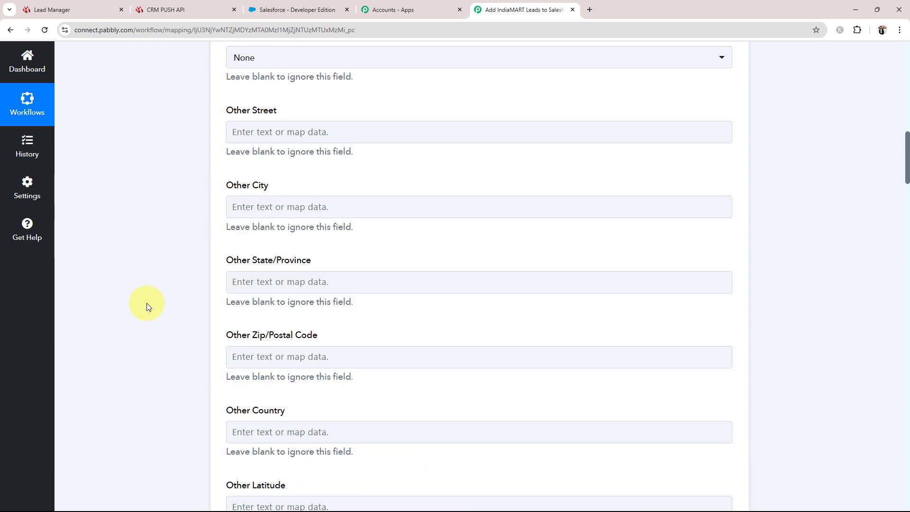
left_click(280, 136)
left_click(276, 178)
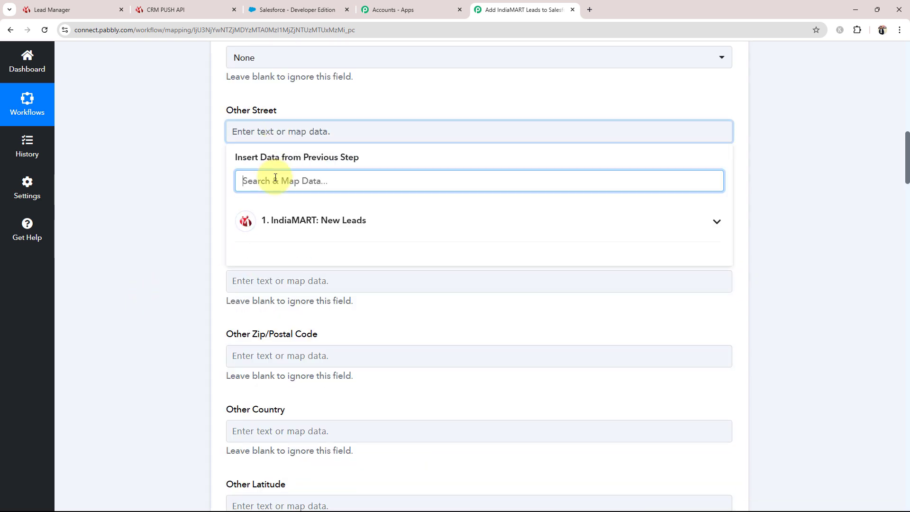
type("sta")
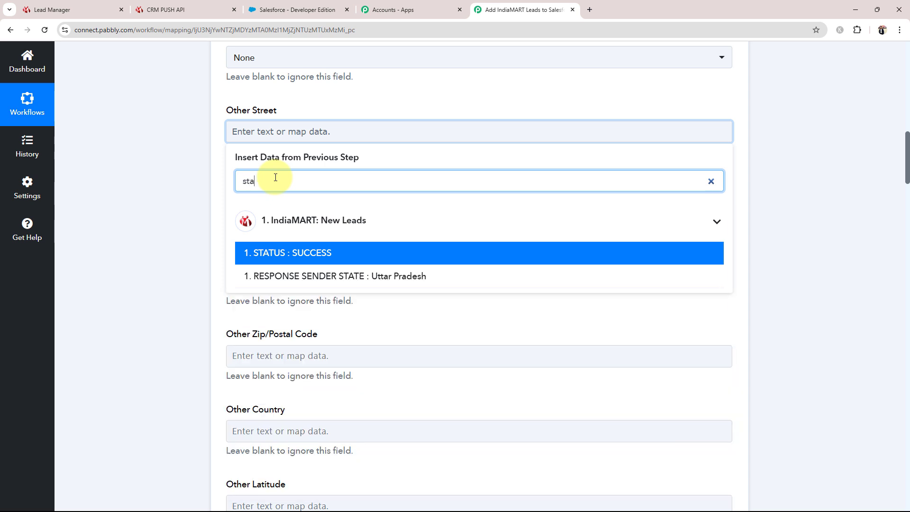
key("BackSpace")
key("BackSpace")
key("BackSpace")
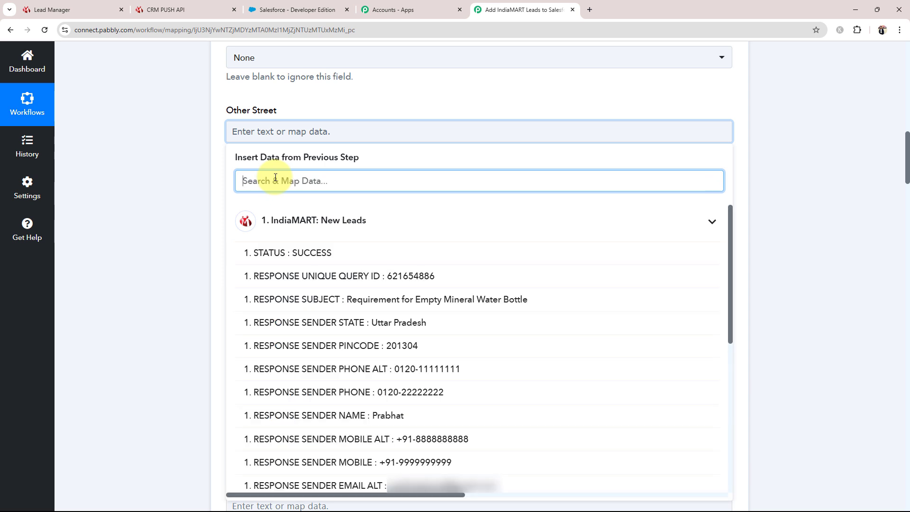
type("add")
left_click(331, 252)
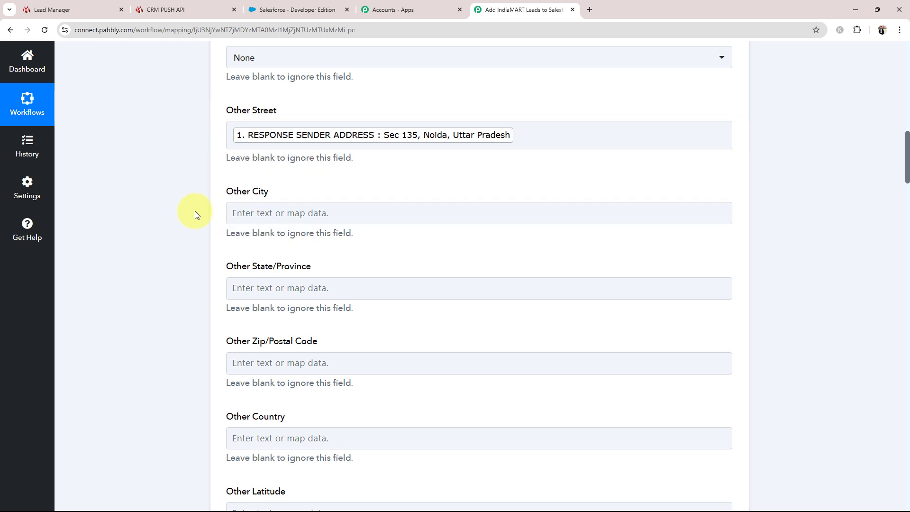
- Map the Other City field to the RESPONSE SENDER CITY value from the IndiaMART New Leads step
left_click(242, 218)
left_click(287, 264)
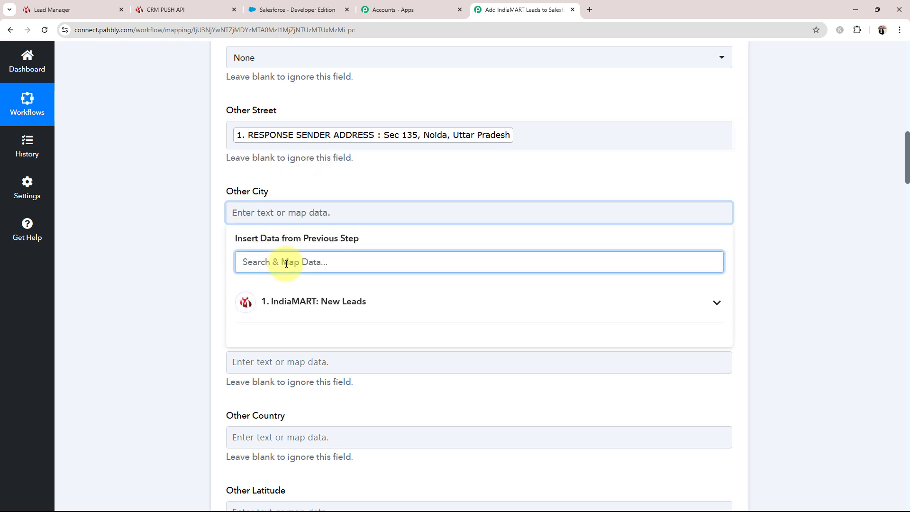
type("city")
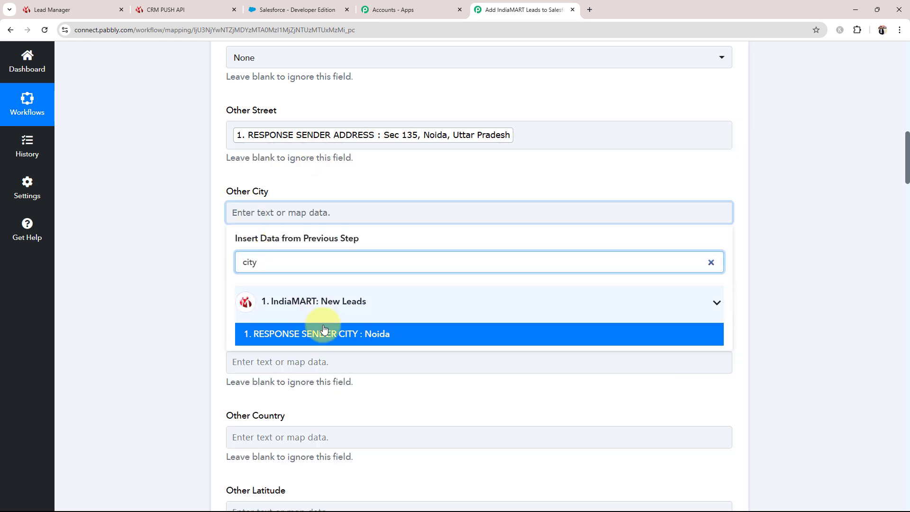
left_click(381, 334)
- Map the Other State/Province field to the RESPONSE SENDER STATE value from the IndiaMART New Leads step
scroll(287, 214, "down", 2)
left_click(287, 202)
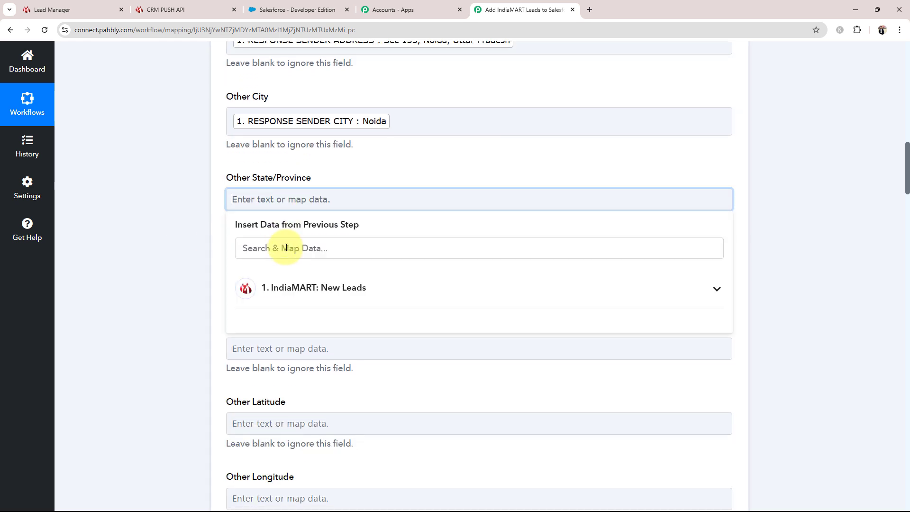
left_click(285, 247)
type("state")
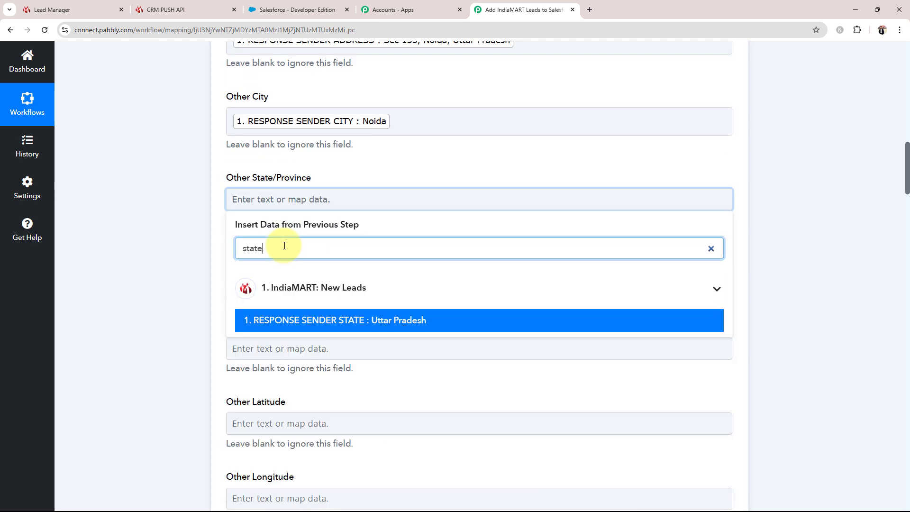
left_click(356, 321)
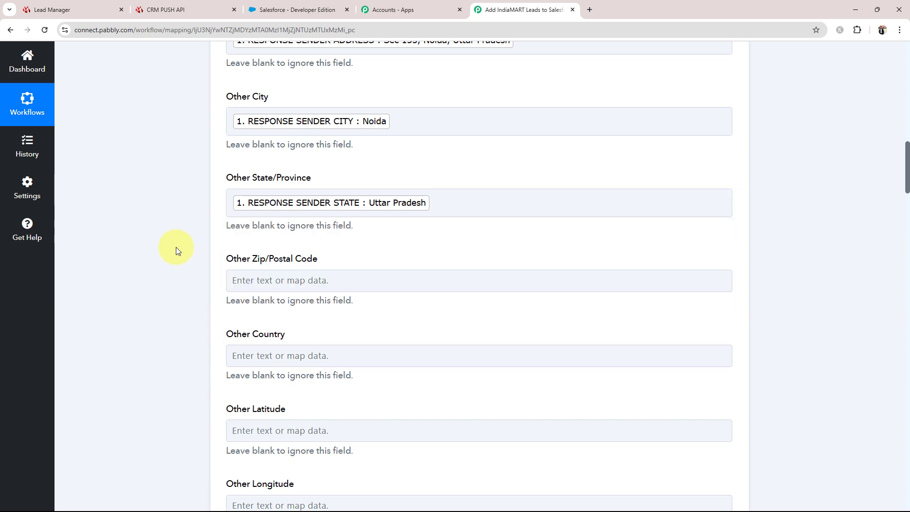
- Map the Other Zip/Postal Code field to the RESPONSE SENDER PINCODE value from the IndiaMART New Leads step
scroll(177, 247, "down", 3)
left_click(271, 139)
left_click(278, 201)
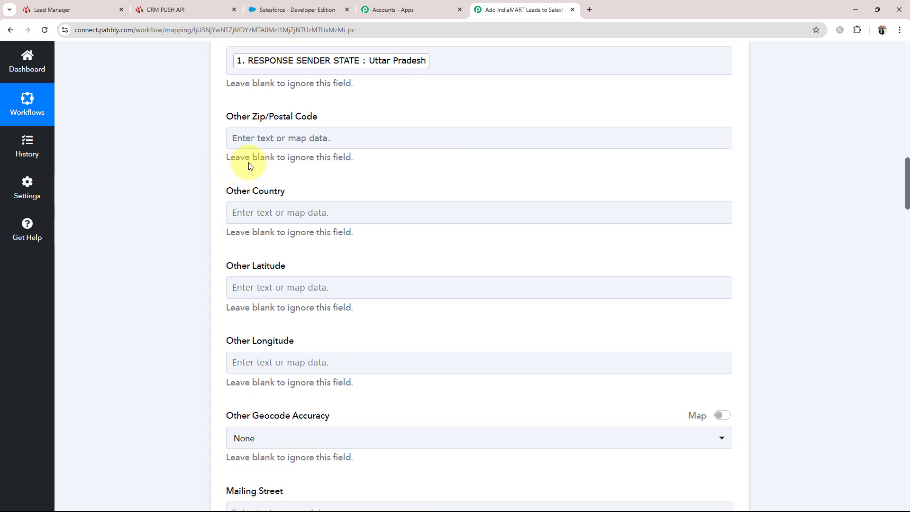
left_click(256, 138)
left_click(273, 187)
type("pin")
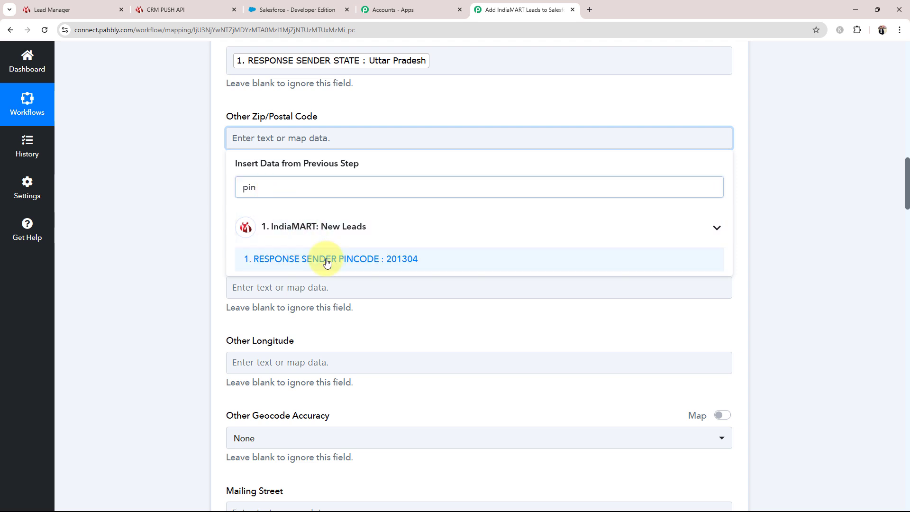
left_click(326, 262)
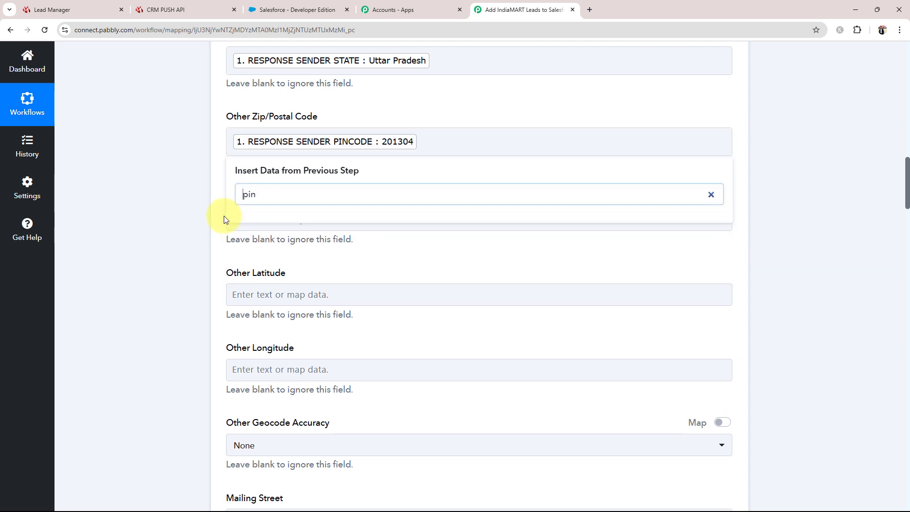
left_click(216, 214)
- Map the Business Phone field to the RESPONSE SENDER PHONE value from the IndiaMART New Leads step
scroll(214, 214, "down", 2)
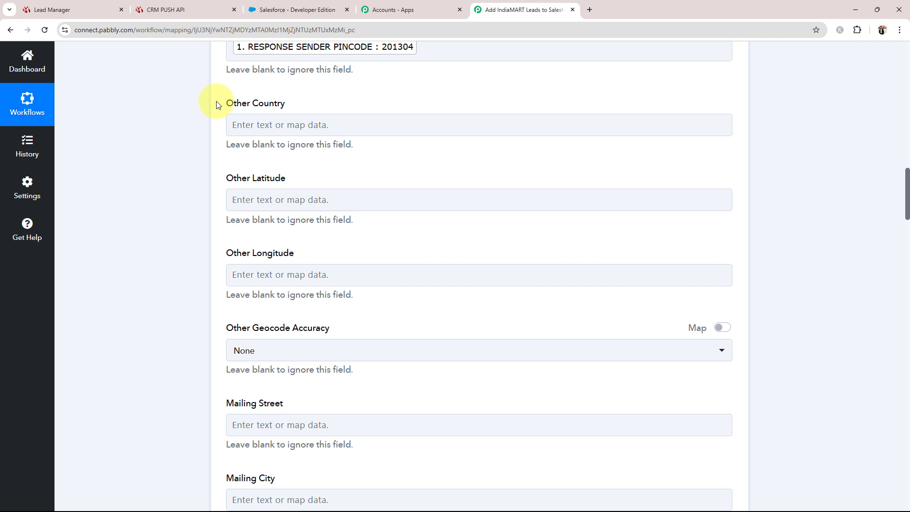
scroll(215, 280, "down", 10)
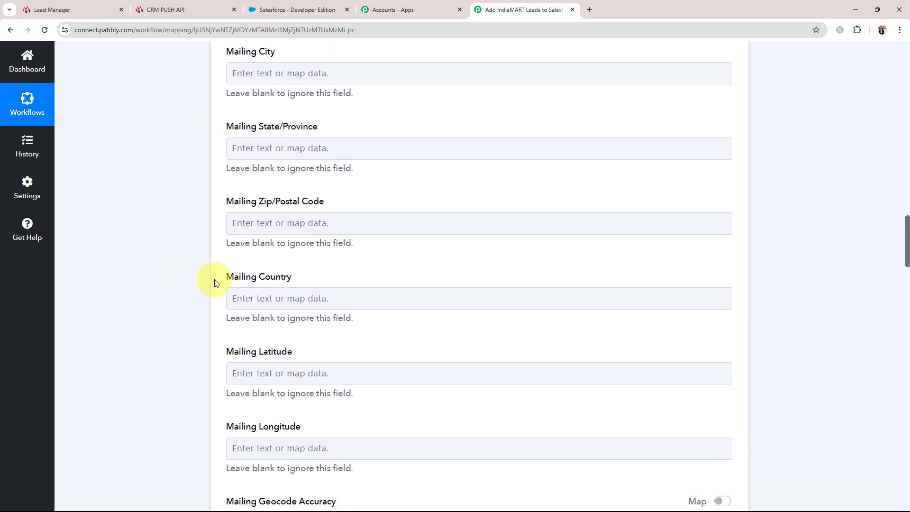
scroll(214, 280, "down", 7)
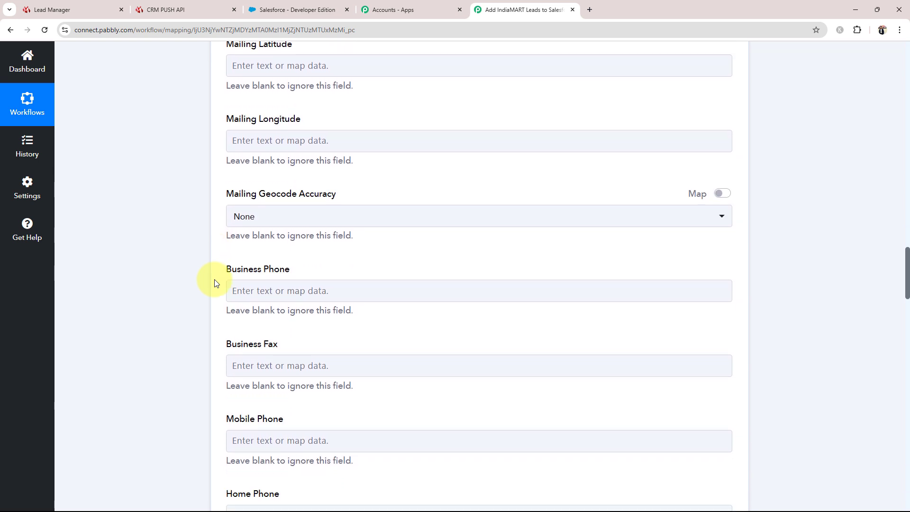
left_click(253, 132)
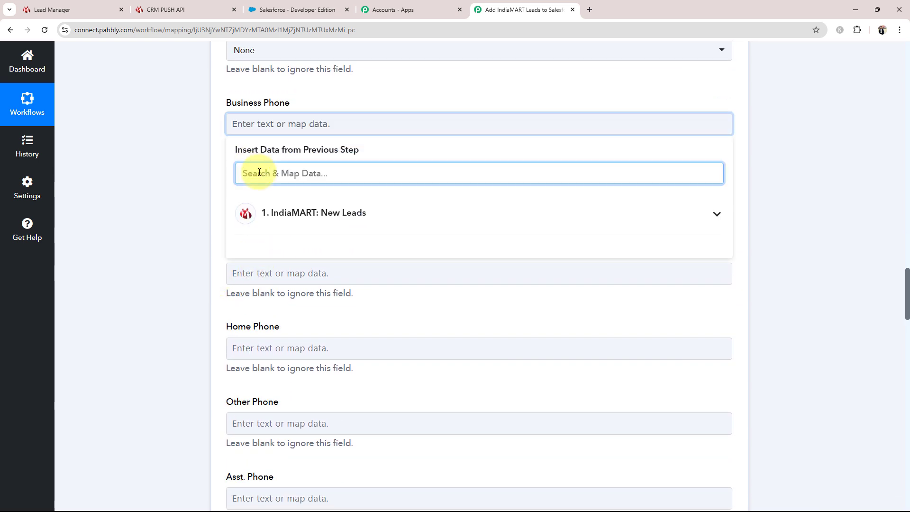
type("pho")
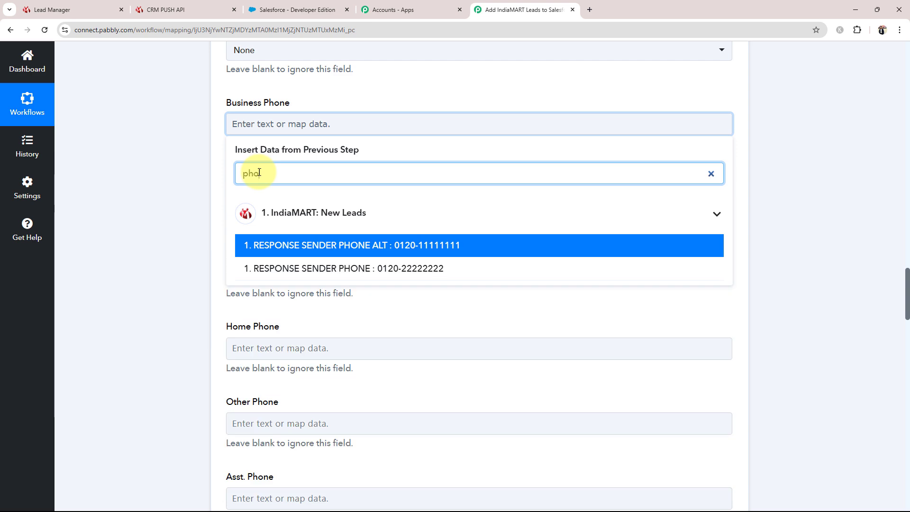
left_click(349, 268)
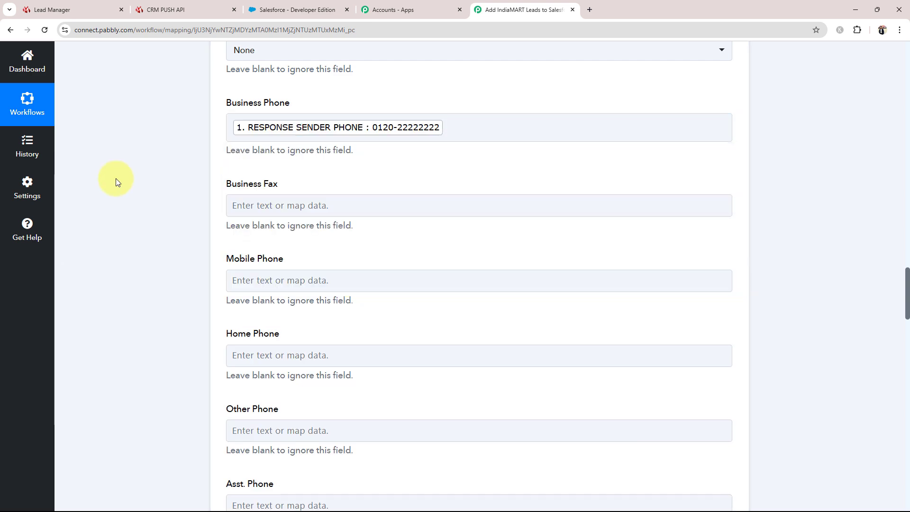
- Map the Mobile Phone field to the RESPONSE SENDER MOBILE value from the IndiaMART New Leads step
scroll(223, 272, "down", 3)
left_click(247, 142)
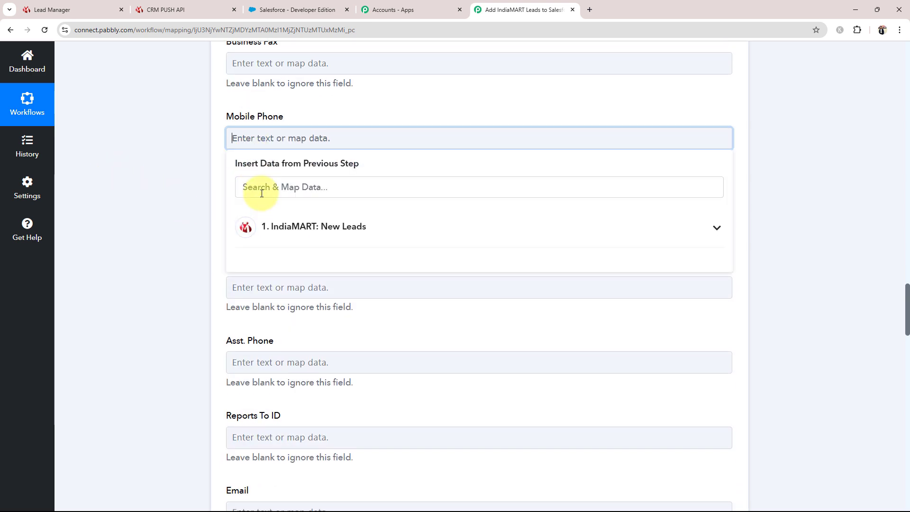
type("mobi")
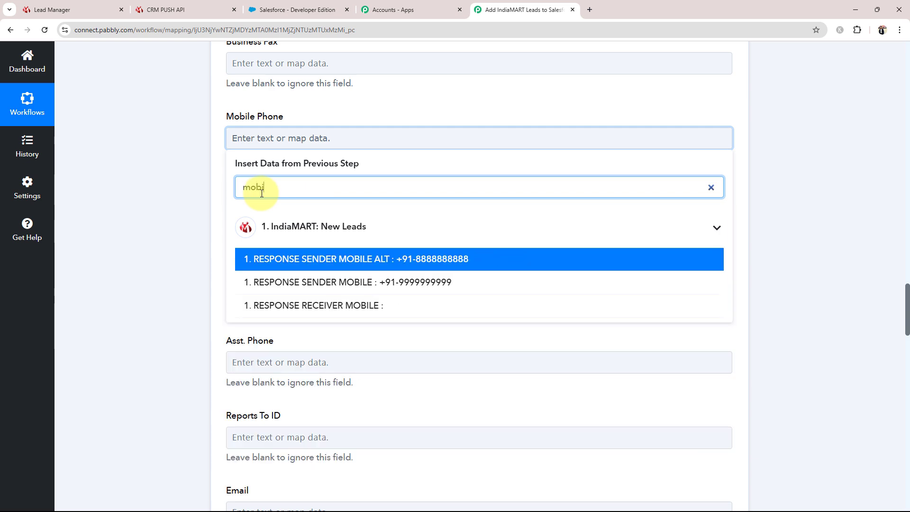
left_click(314, 285)
left_click(173, 234)
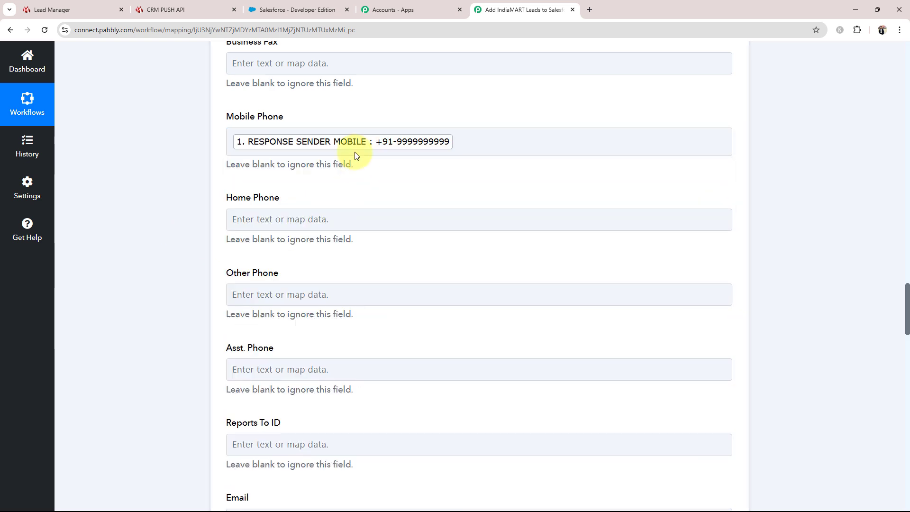
- Map the contact's Email field to the RESPONSE SENDER EMAIL value from the IndiaMART New Leads step
scroll(142, 239, "down", 8)
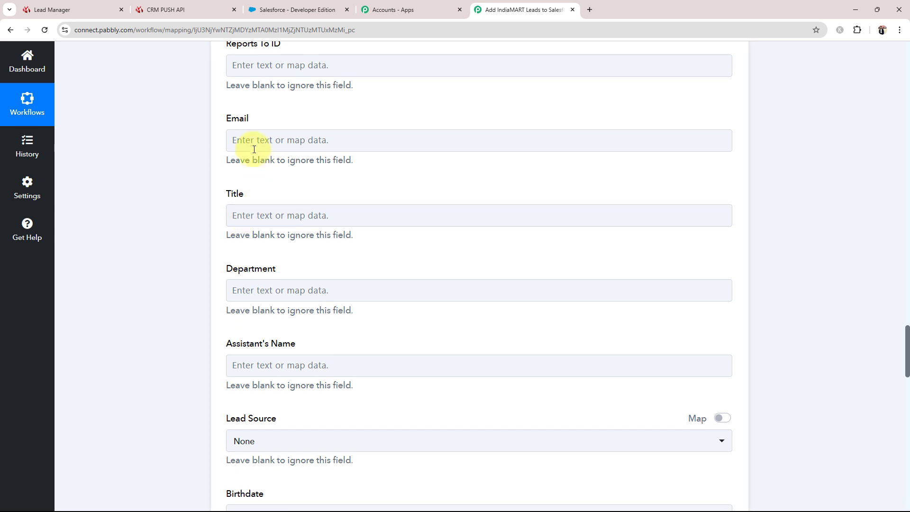
left_click(244, 142)
left_click(254, 192)
type("em")
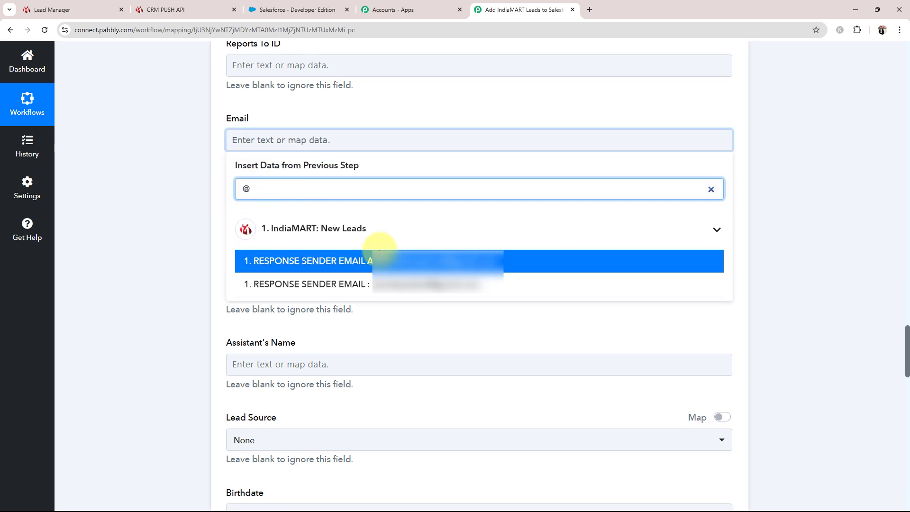
left_click(365, 259)
left_click(194, 232)
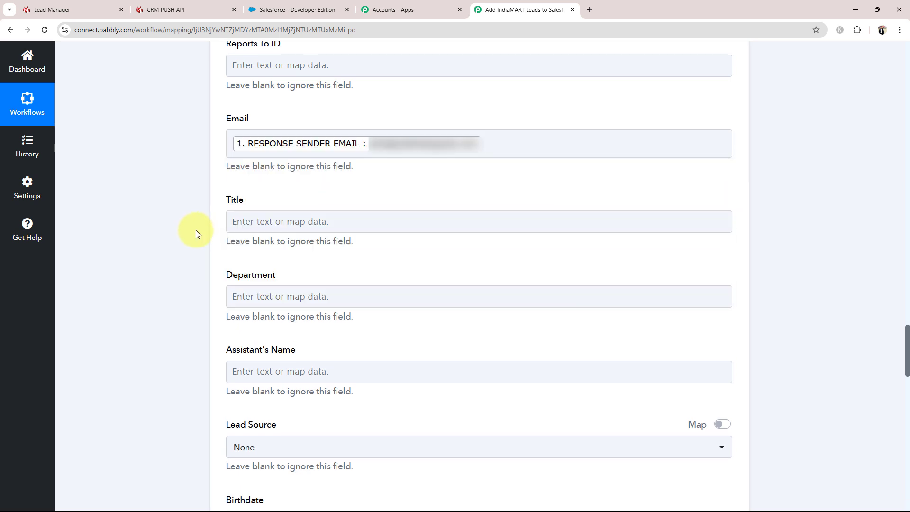
- Set the contact's Lead Source to Other, leaving the remaining contact fields blank
scroll(195, 230, "down", 4)
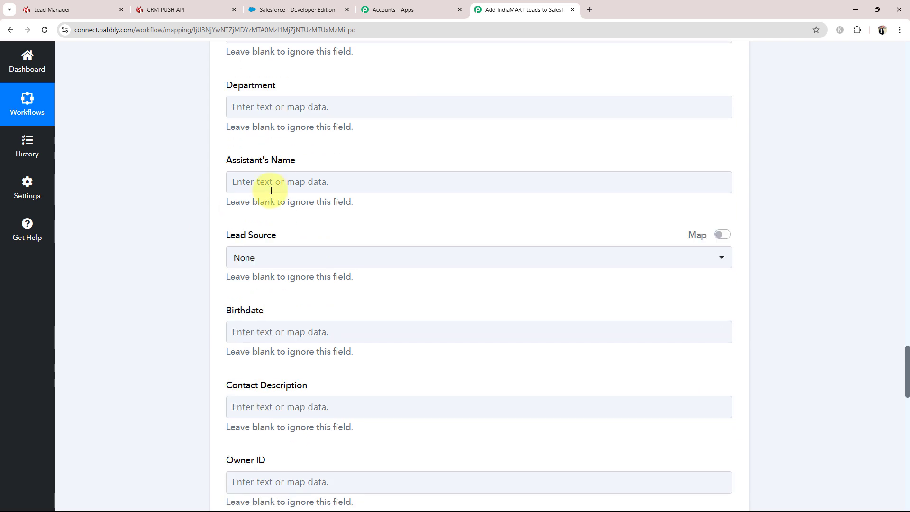
left_click(244, 255)
left_click(253, 419)
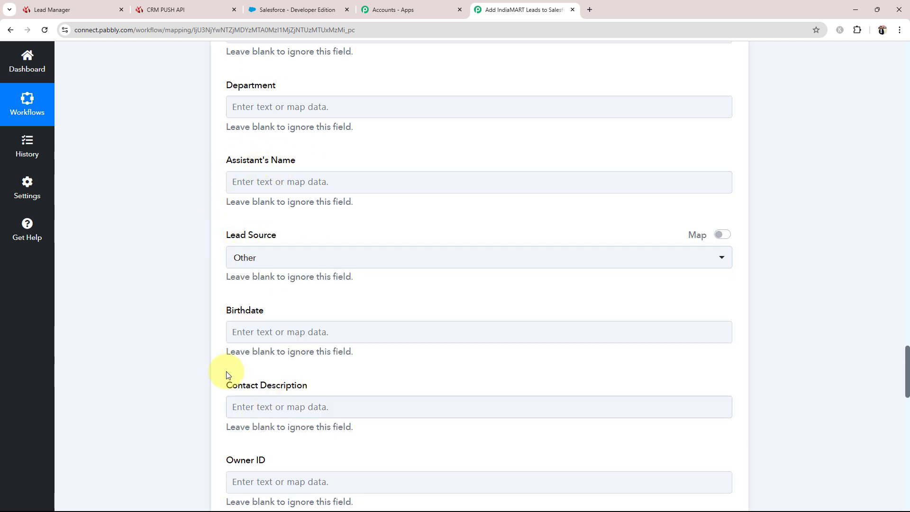
scroll(172, 302, "down", 4)
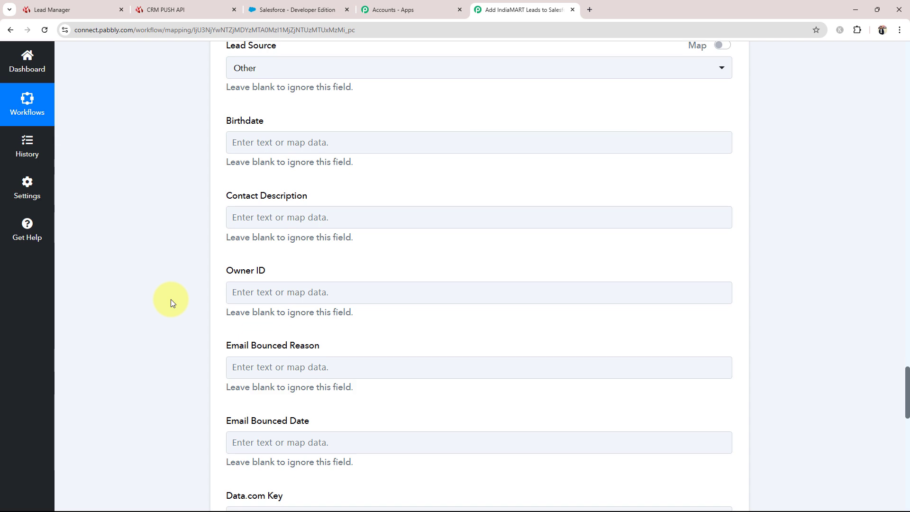
scroll(171, 299, "down", 8)
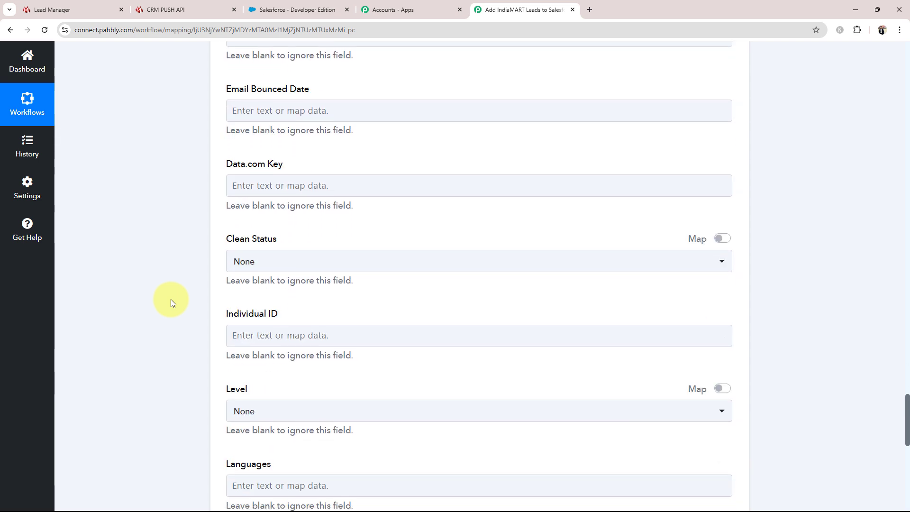
scroll(170, 299, "down", 2)
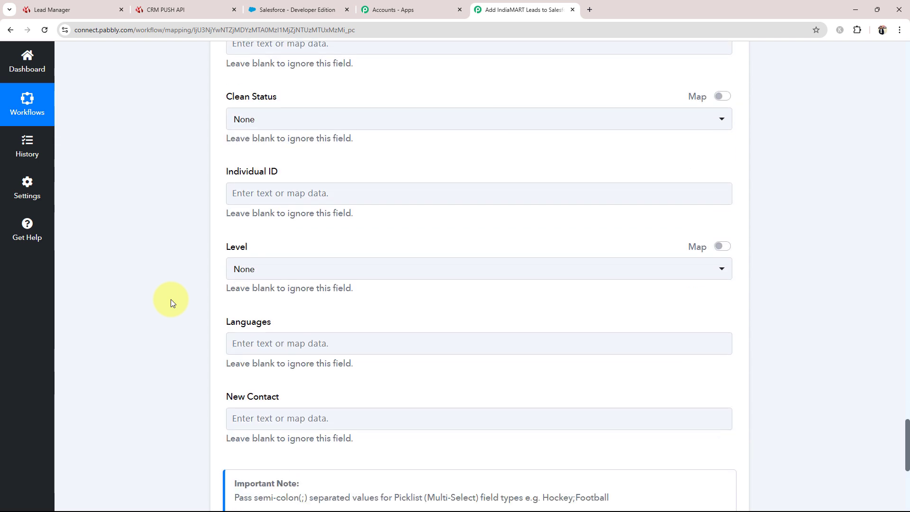
scroll(170, 299, "down", 3)
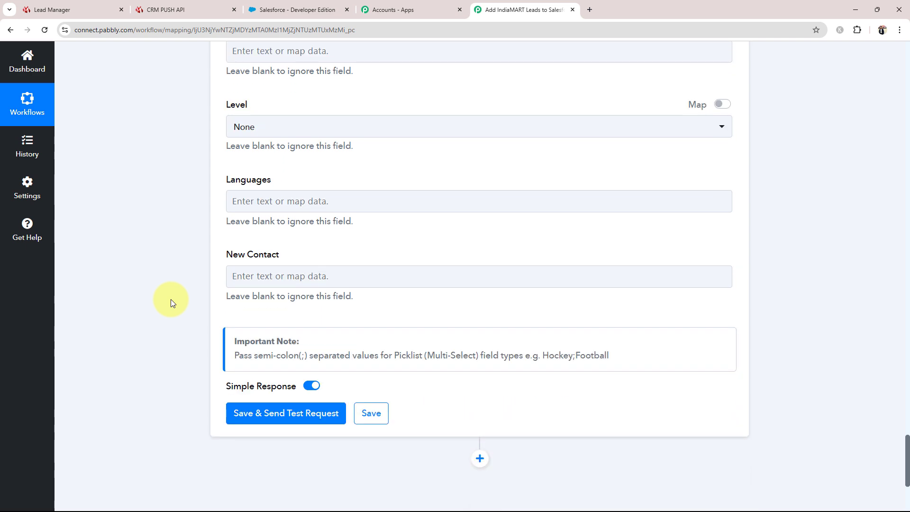
scroll(203, 297, "up", 3)
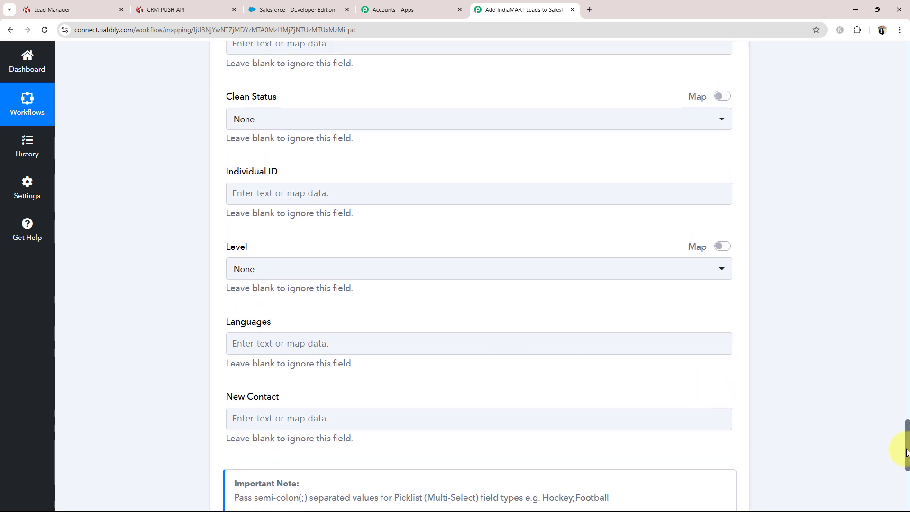
left_click_drag(906, 453, 907, 138)
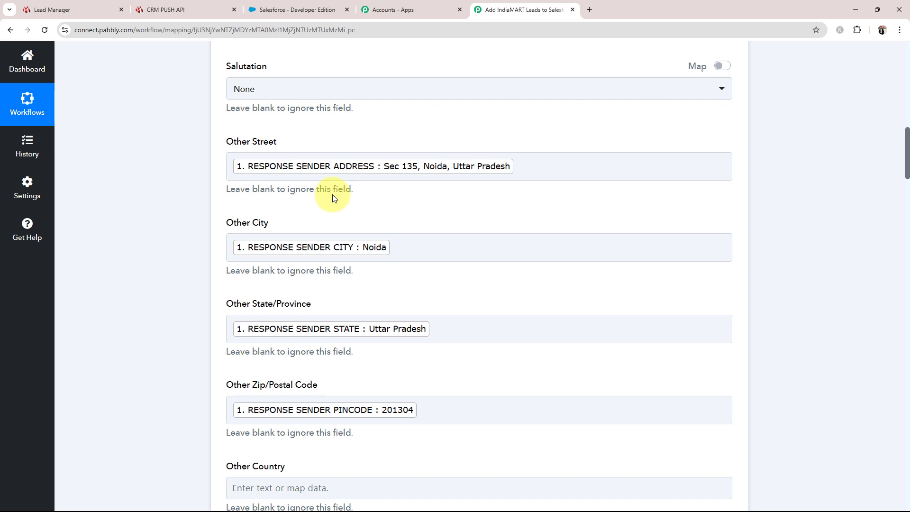
left_click(427, 244)
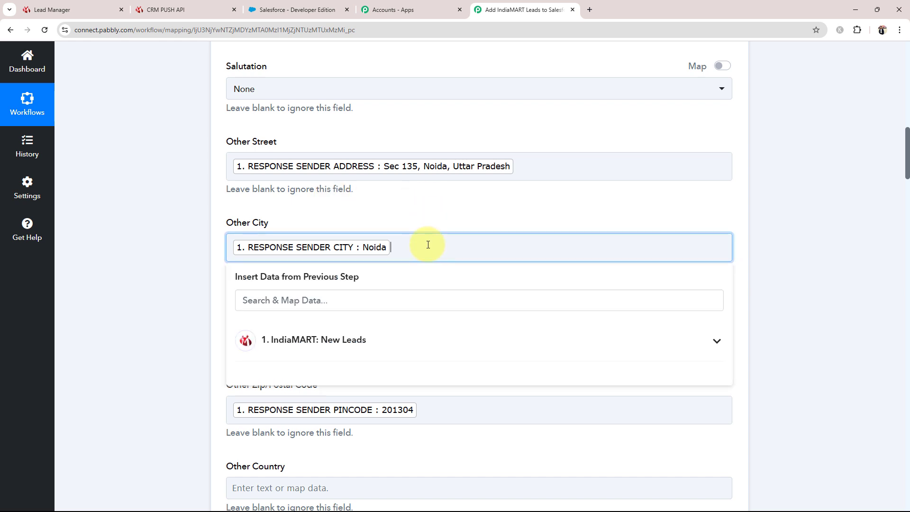
type("Noida")
key("BackSpace")
key("BackSpace")
key("BackSpace")
key("BackSpace")
key("BackSpace")
left_click(178, 294)
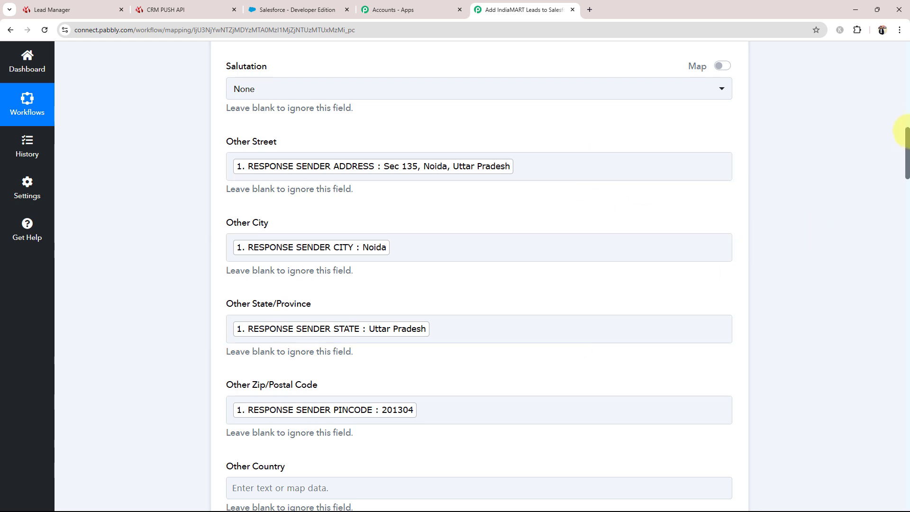
- Save the Salesforce Create Record action with a test request and check the Id value in the received response
left_click_drag(903, 142, 902, 447)
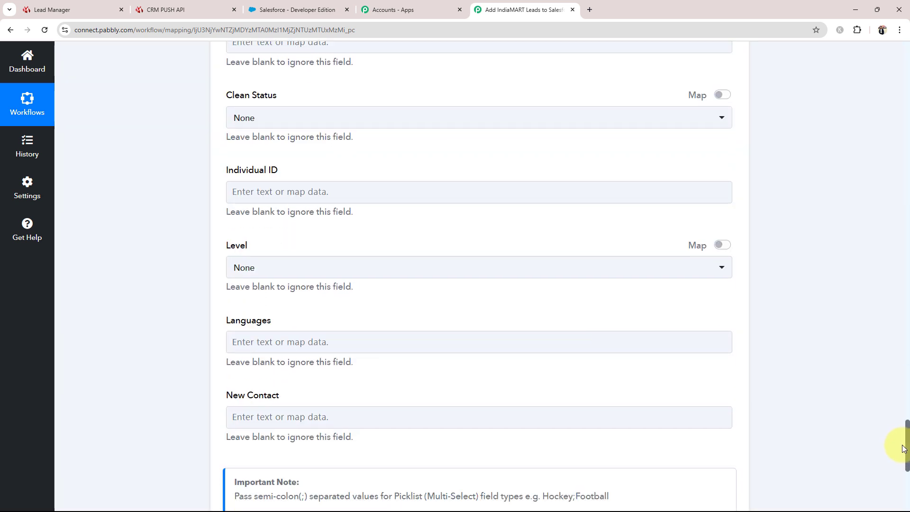
scroll(903, 447, "down", 7)
left_click(277, 211)
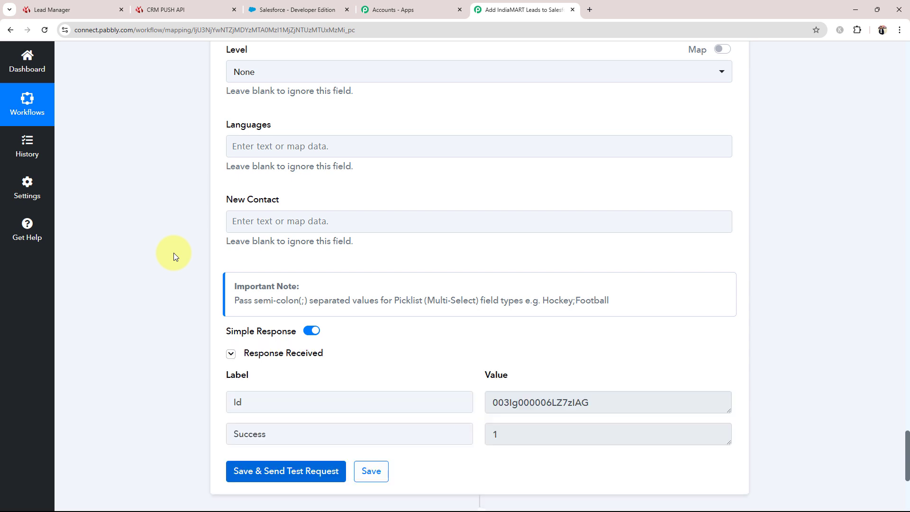
scroll(174, 252, "down", 2)
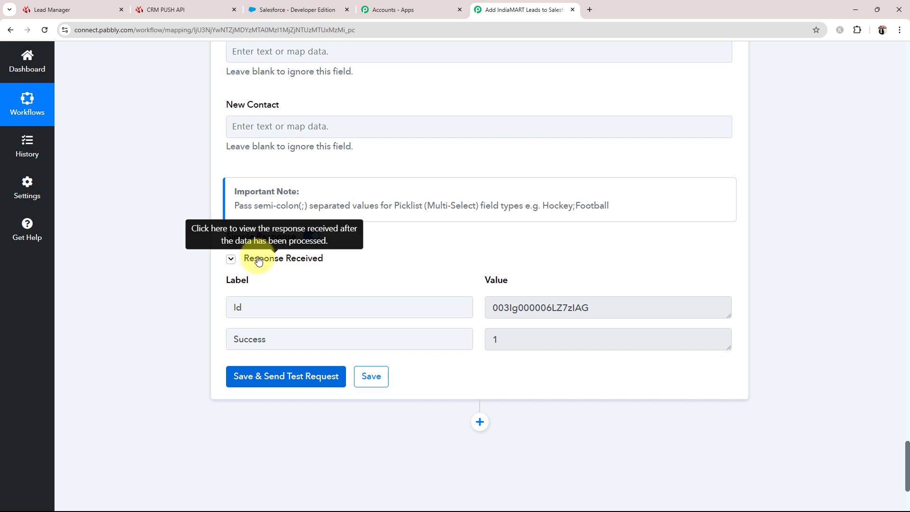
left_click_drag(593, 308, 481, 301)
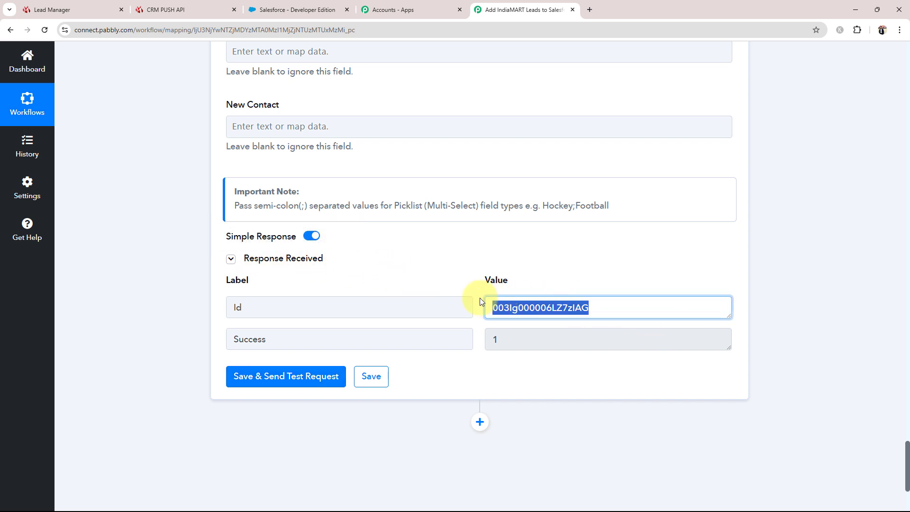
left_click(359, 283)
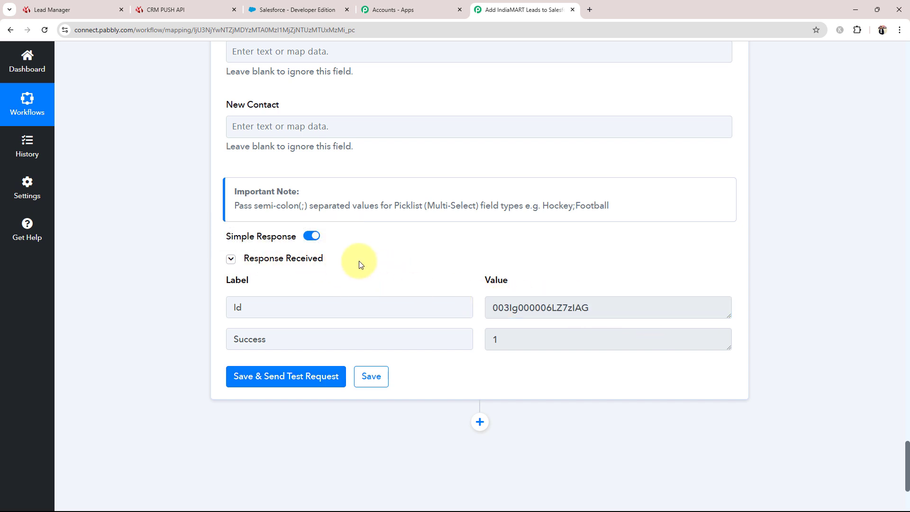
- Switch to Salesforce, open the newly created contact and check its phone, email, lead source and Other Address details
left_click(294, 10)
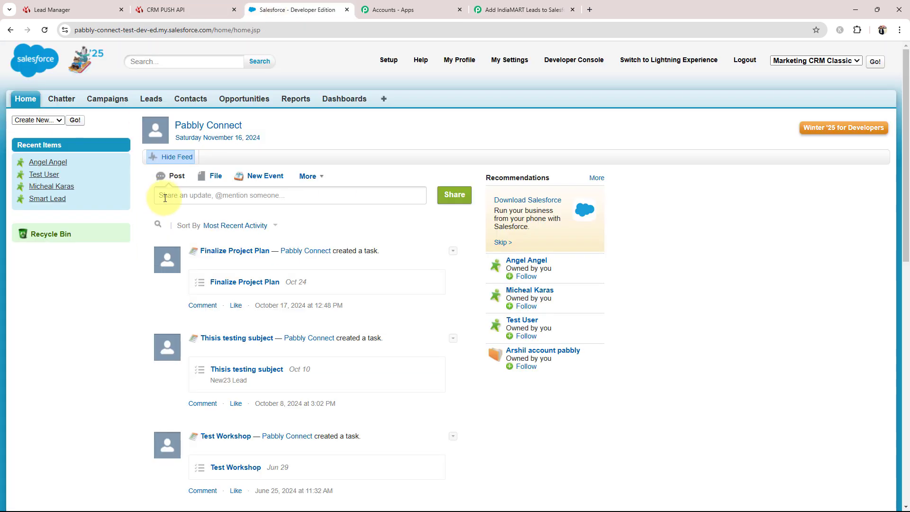
left_click(187, 96)
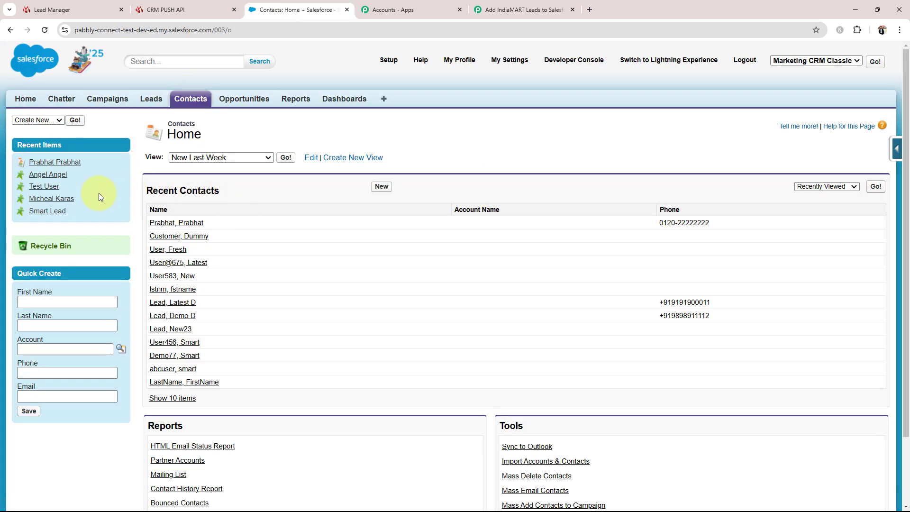
left_click(174, 223)
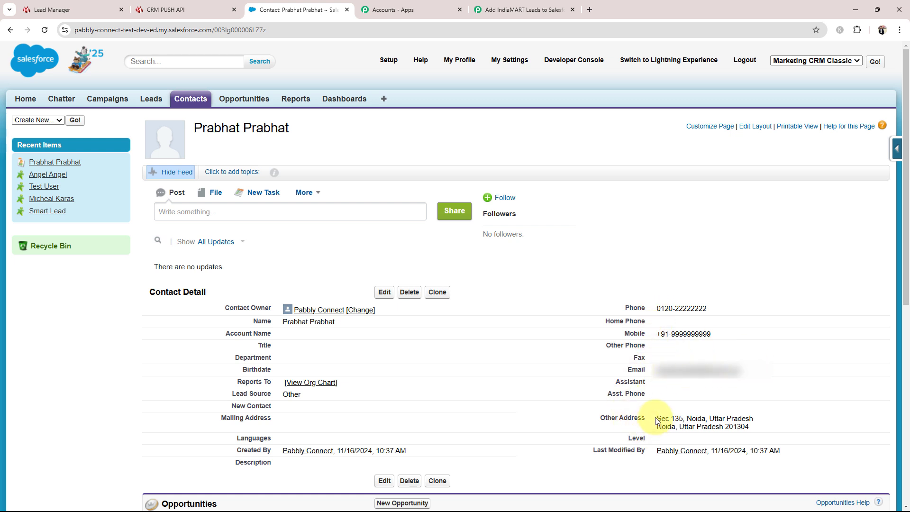
left_click_drag(656, 418, 760, 430)
left_click(423, 423)
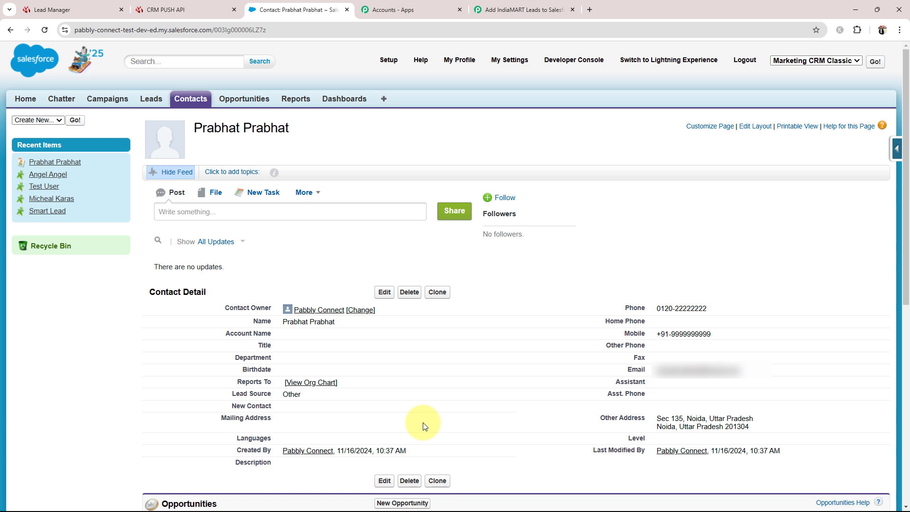
scroll(423, 422, "down", 2)
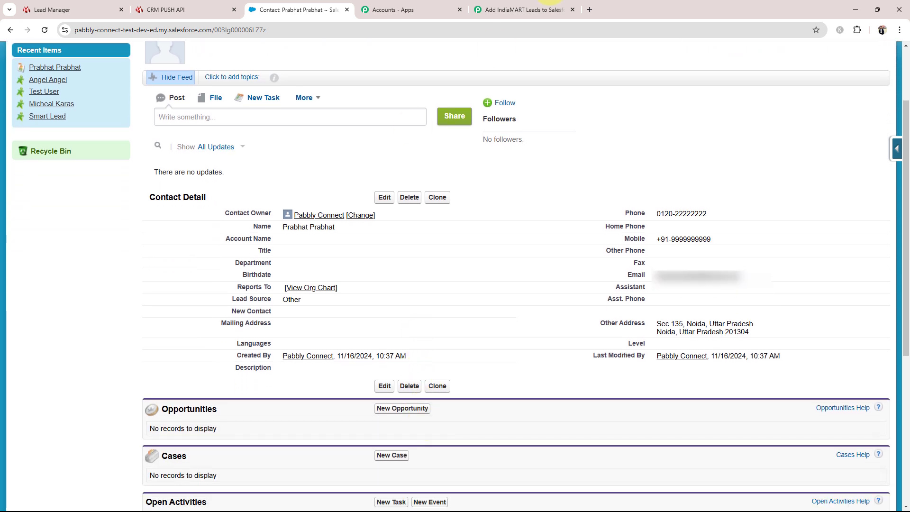
- Return to the Pabbly Connect workflow and collapse the Salesforce action to show the trigger and action overview
left_click(547, 6)
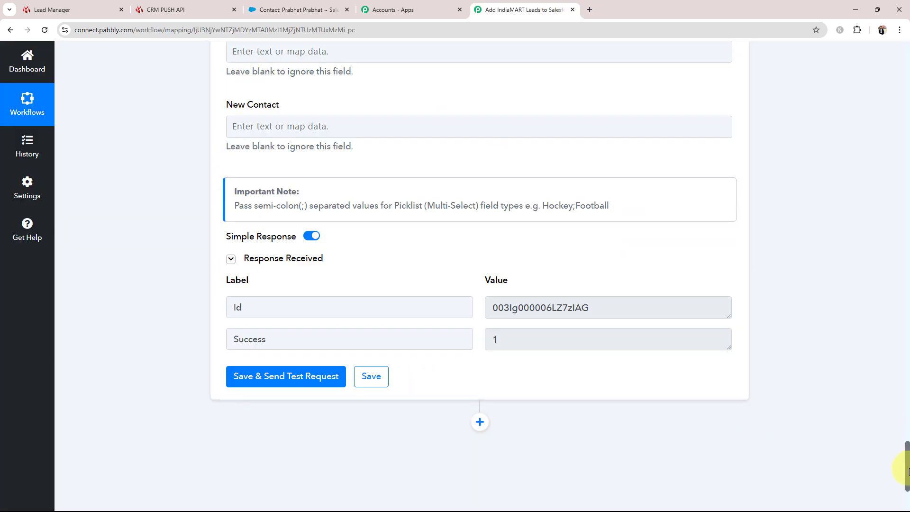
left_click_drag(907, 470, 884, 72)
left_click(499, 281)
scroll(450, 319, "up", 2)
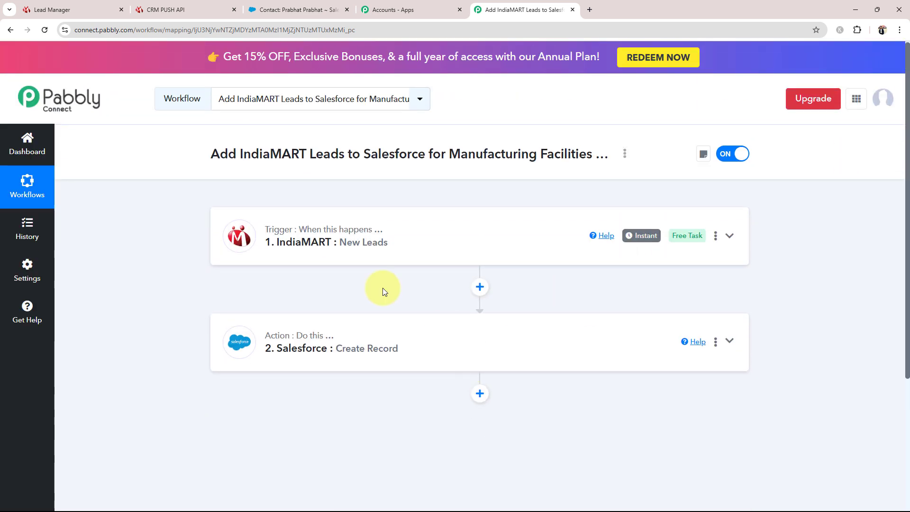